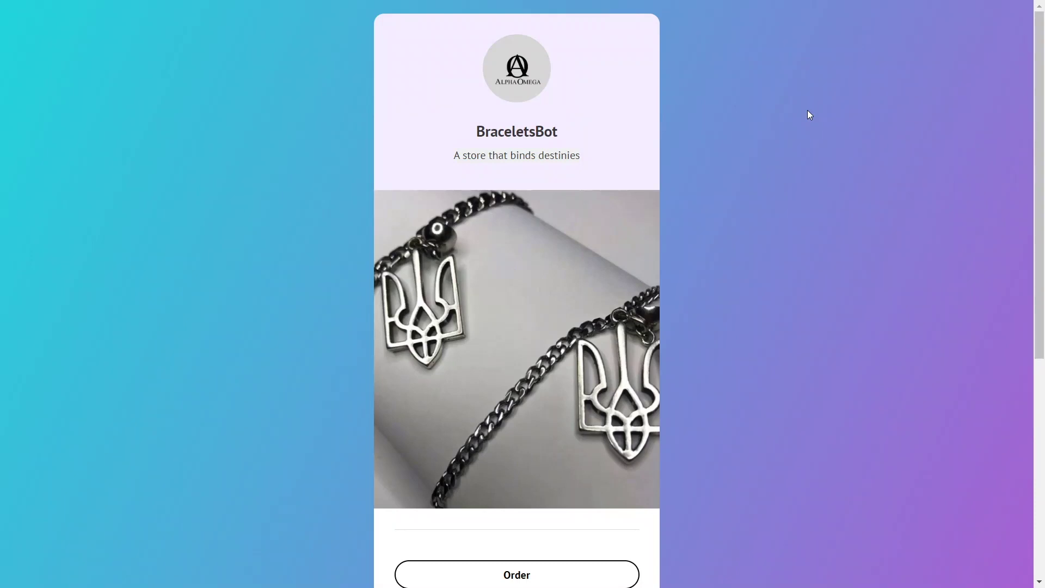
# Step: Scroll the finished bio-link page and follow its Open in Telegram link to preview the bot
pyautogui.scroll(-5, 807, 110)
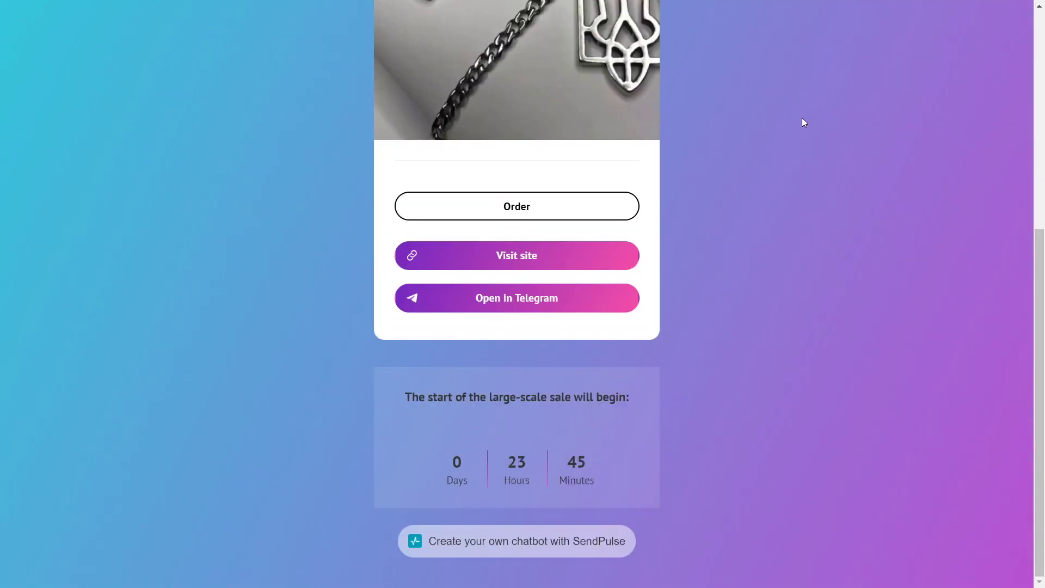
pyautogui.click(610, 301)
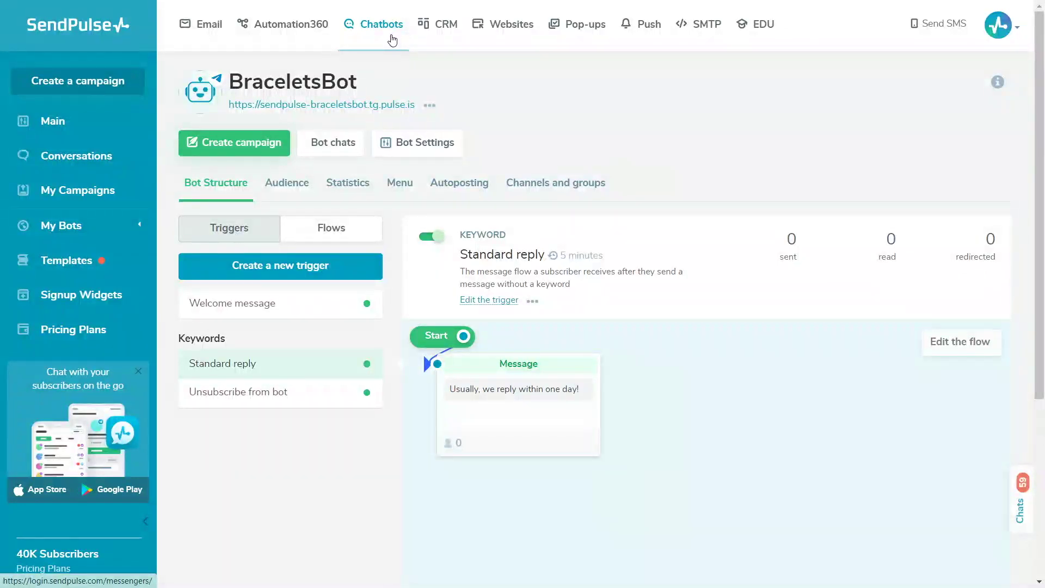
# Step: Open the BraceletsBot Telegram landing page in the page builder from its Websites actions menu
pyautogui.click(429, 106)
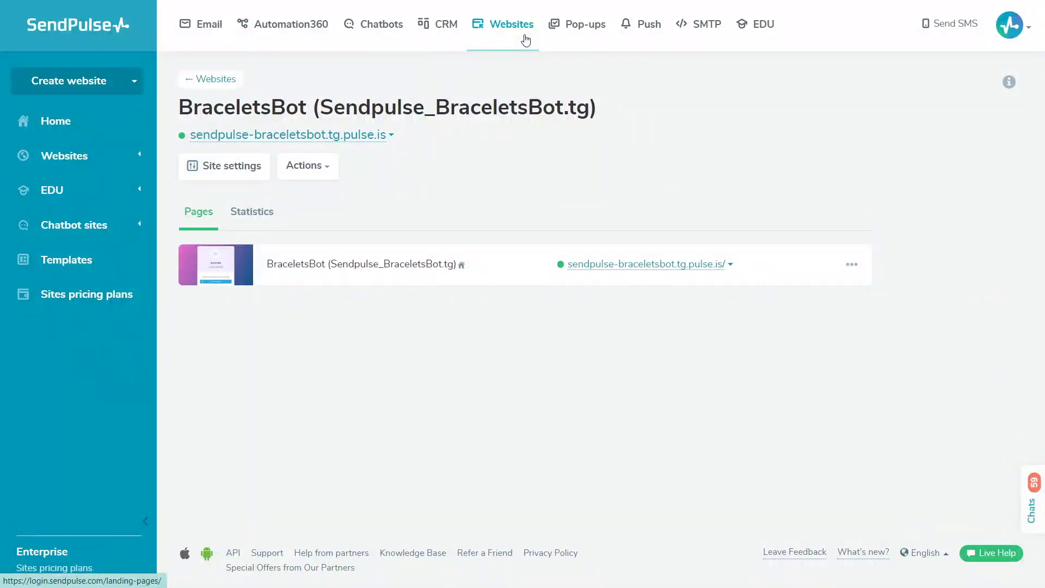
pyautogui.click(851, 265)
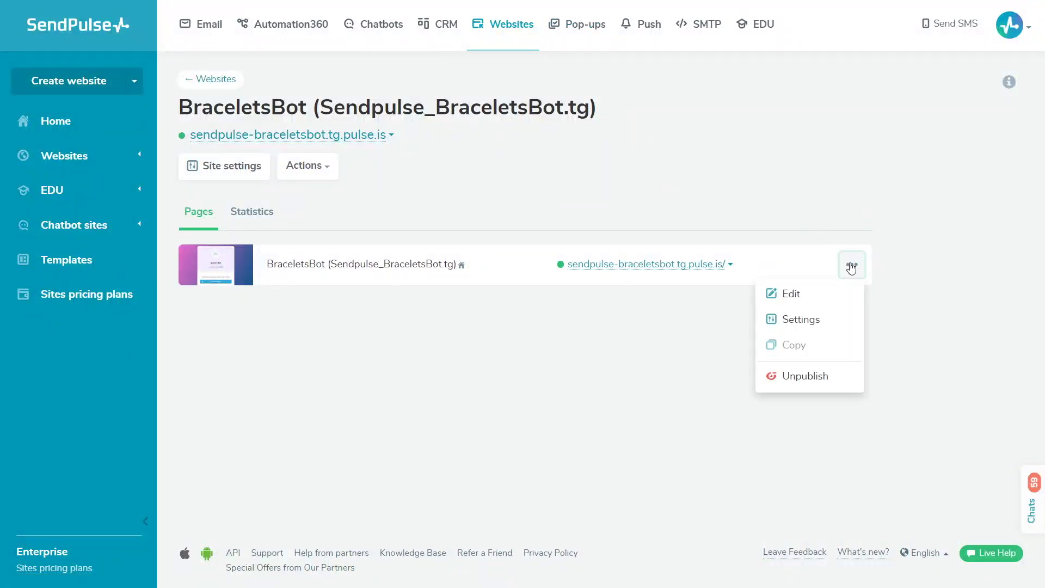
pyautogui.click(831, 294)
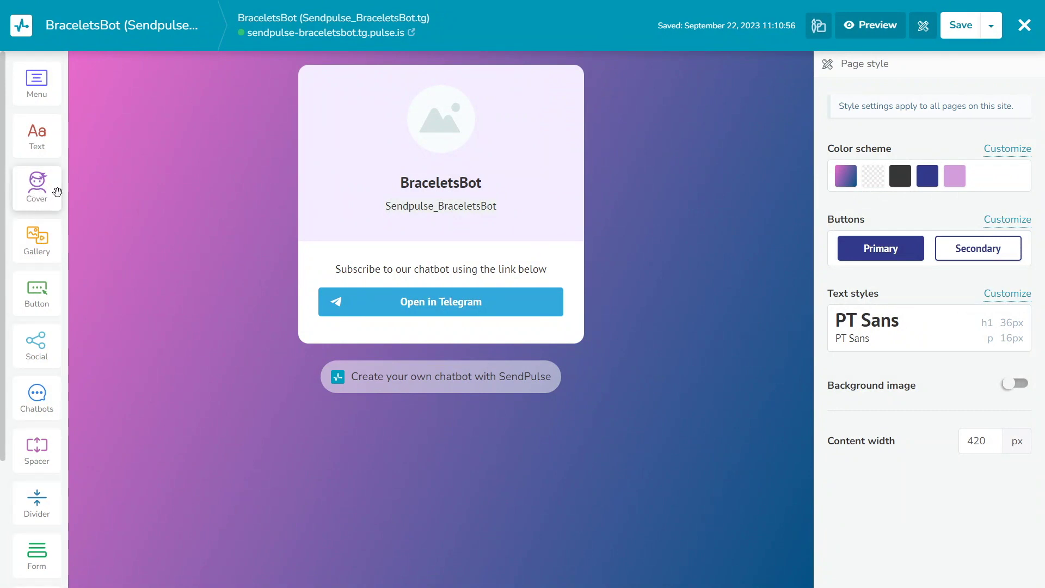
# Step: Replace the cover subtitle Sendpulse_BraceletsBot with 'A store that binds destinies'
pyautogui.click(385, 205)
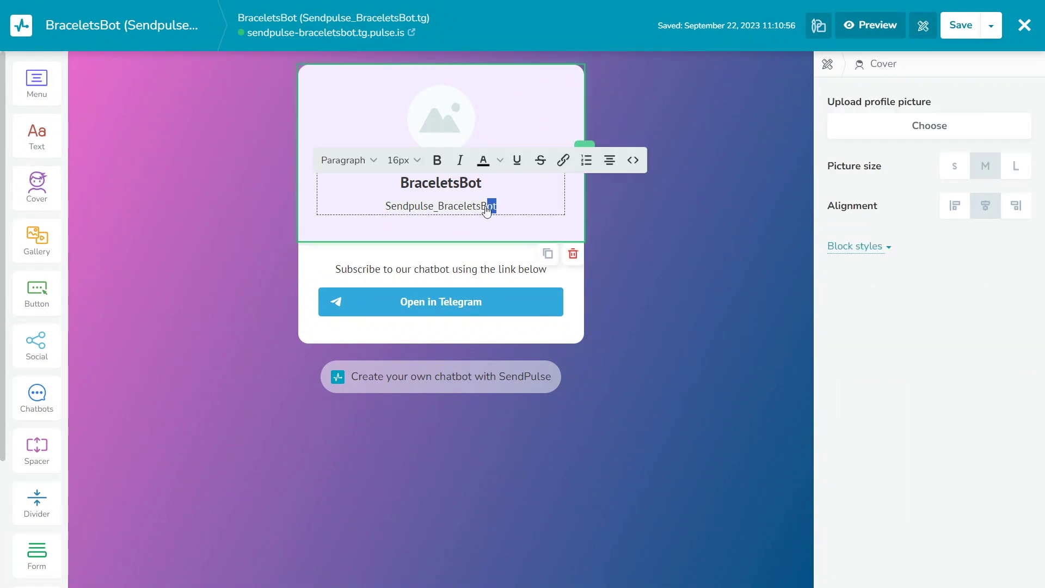
pyautogui.moveTo(496, 207); pyautogui.dragTo(385, 213)
pyautogui.write('A store that binds destinies')
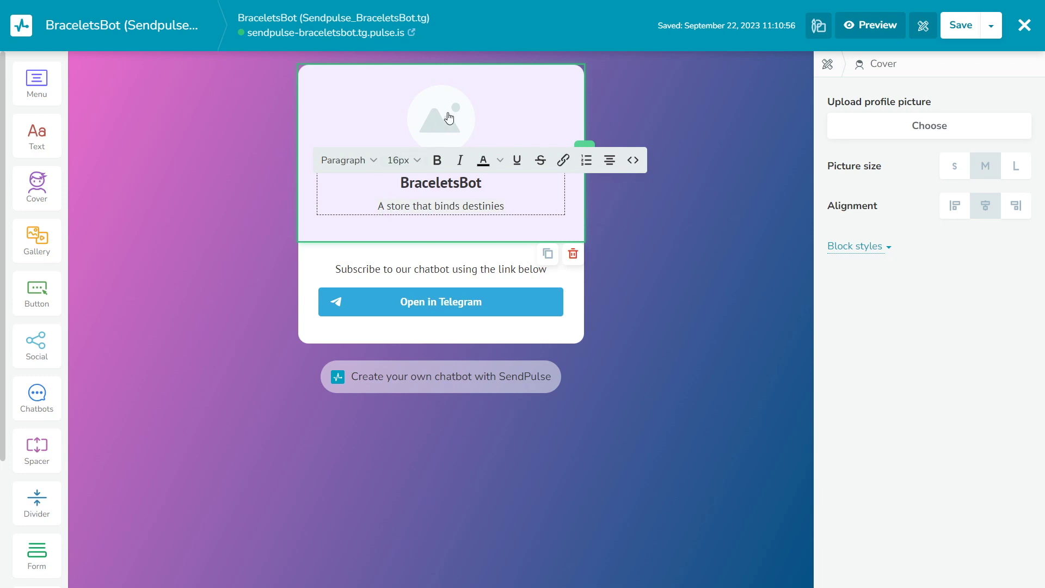
pyautogui.click(449, 118)
# Step: Upload the Alpha Omega logo as the cropped profile picture and set its size
pyautogui.click(890, 120)
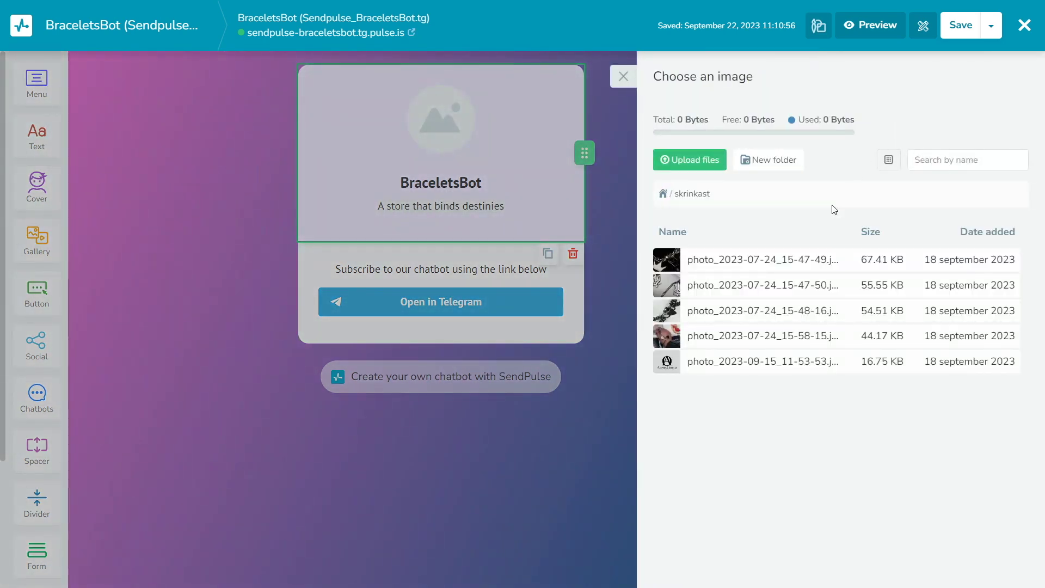
pyautogui.click(773, 361)
pyautogui.click(844, 374)
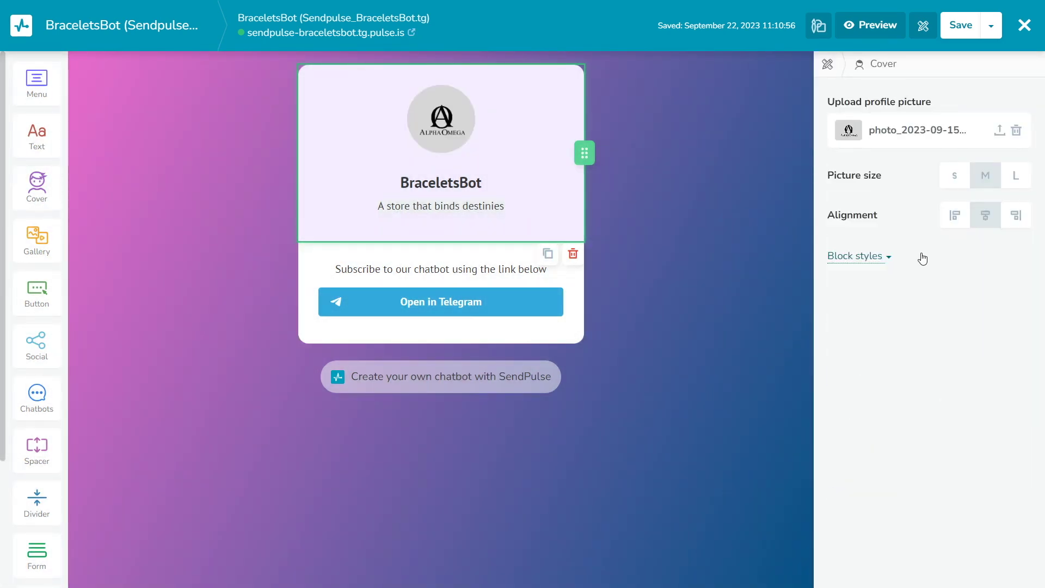
pyautogui.click(954, 175)
pyautogui.click(1003, 177)
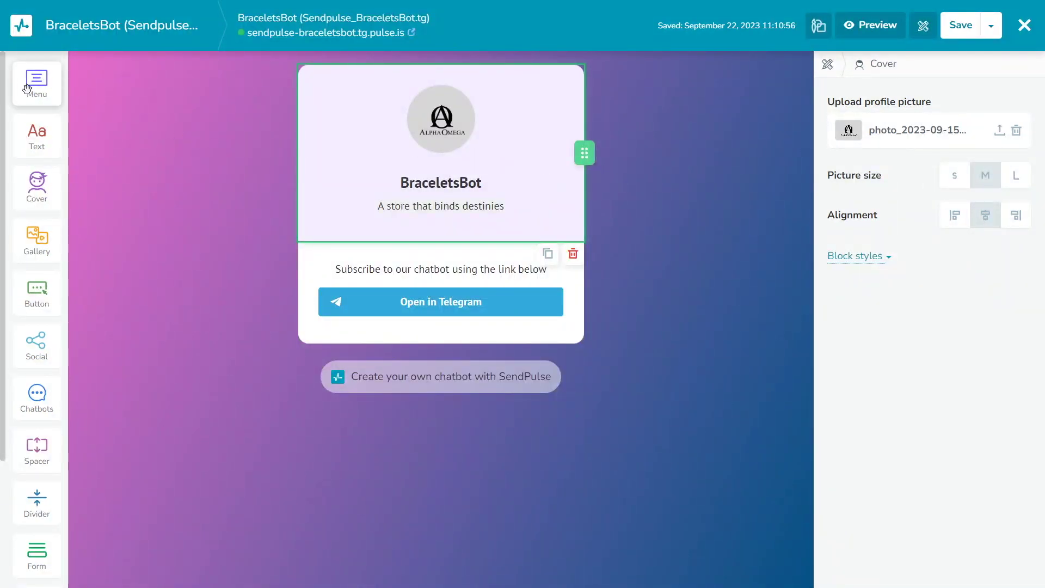
# Step: Add a Menu block, inspect its Url item link settings, then delete it
pyautogui.moveTo(26, 88); pyautogui.dragTo(393, 98)
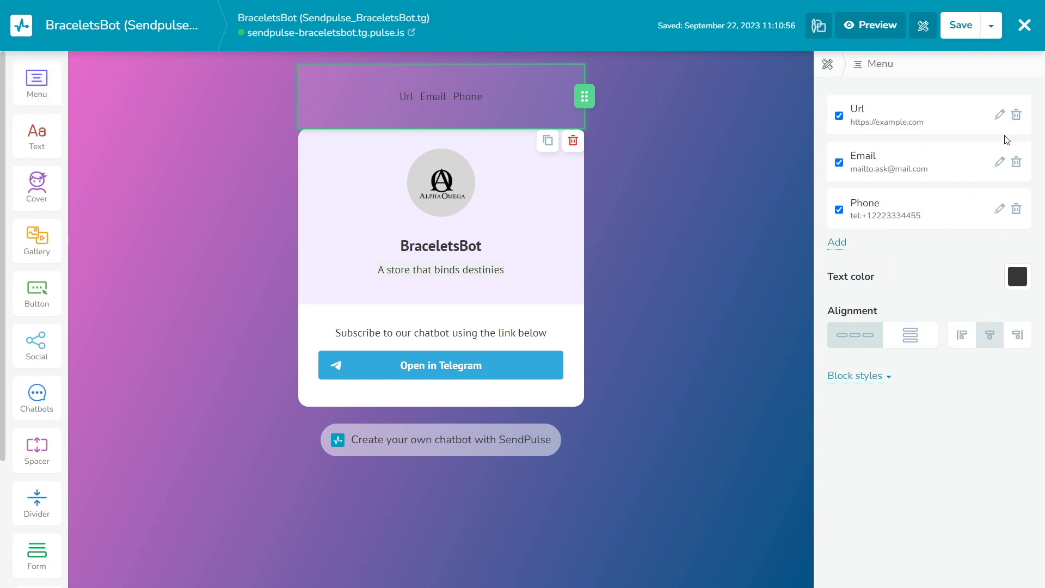
pyautogui.click(999, 115)
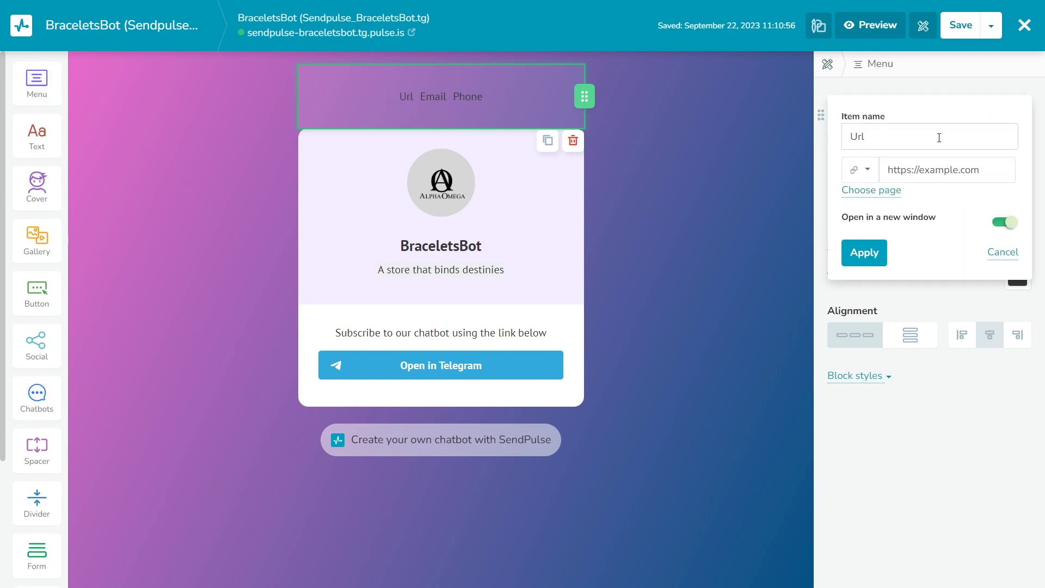
pyautogui.click(868, 185)
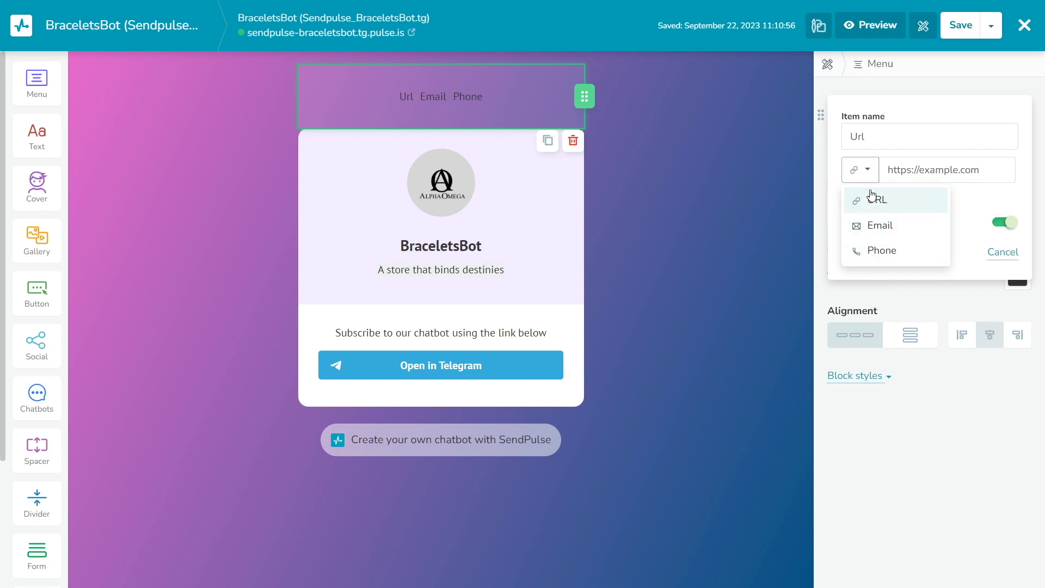
pyautogui.click(870, 199)
pyautogui.click(1002, 223)
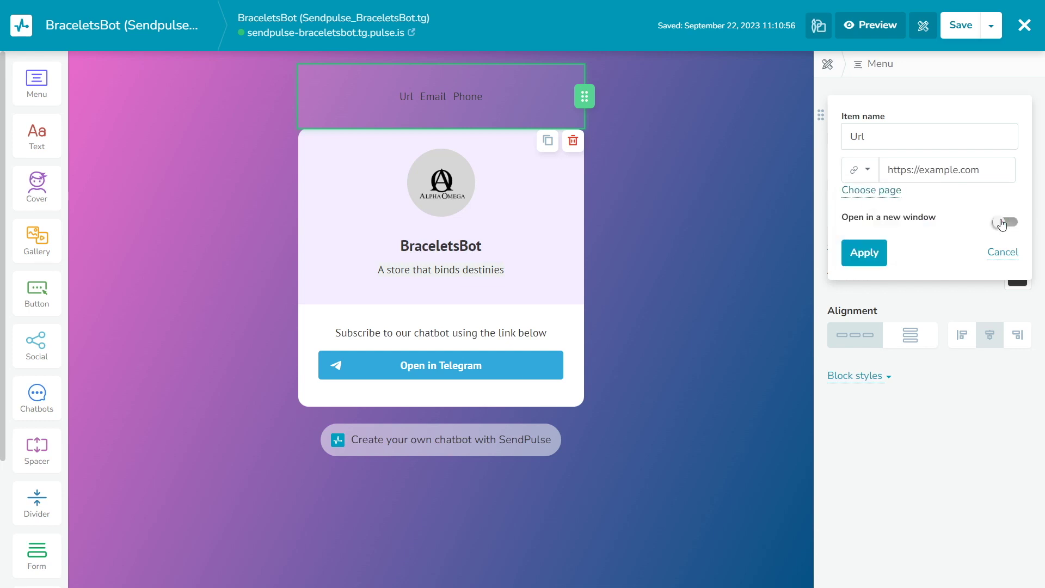
pyautogui.click(572, 142)
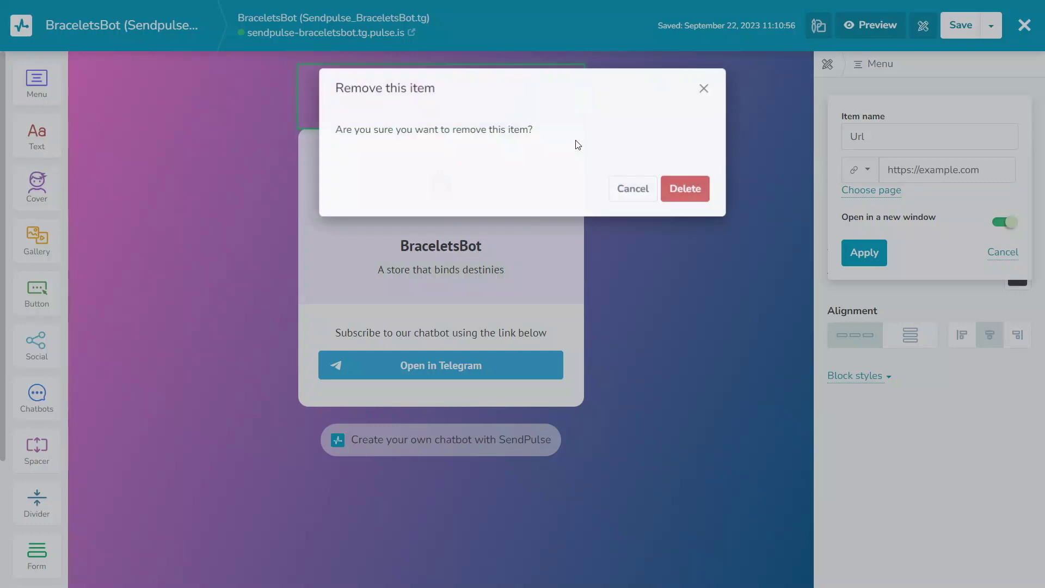
pyautogui.click(687, 187)
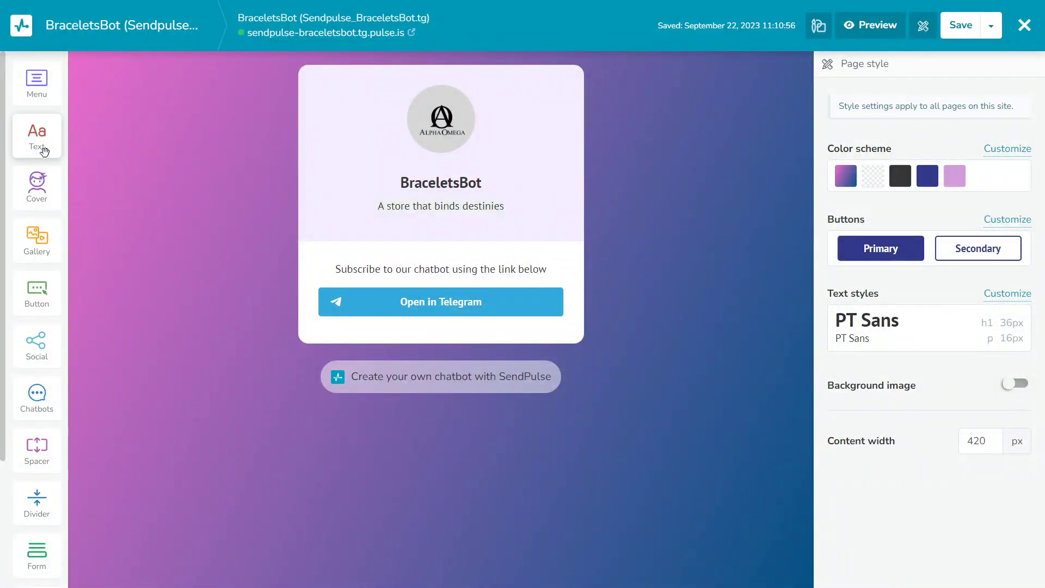
# Step: Replace the subscribe text with 'A secret gift is waiting for you right after ordering through our chatbot.'
pyautogui.click(373, 272)
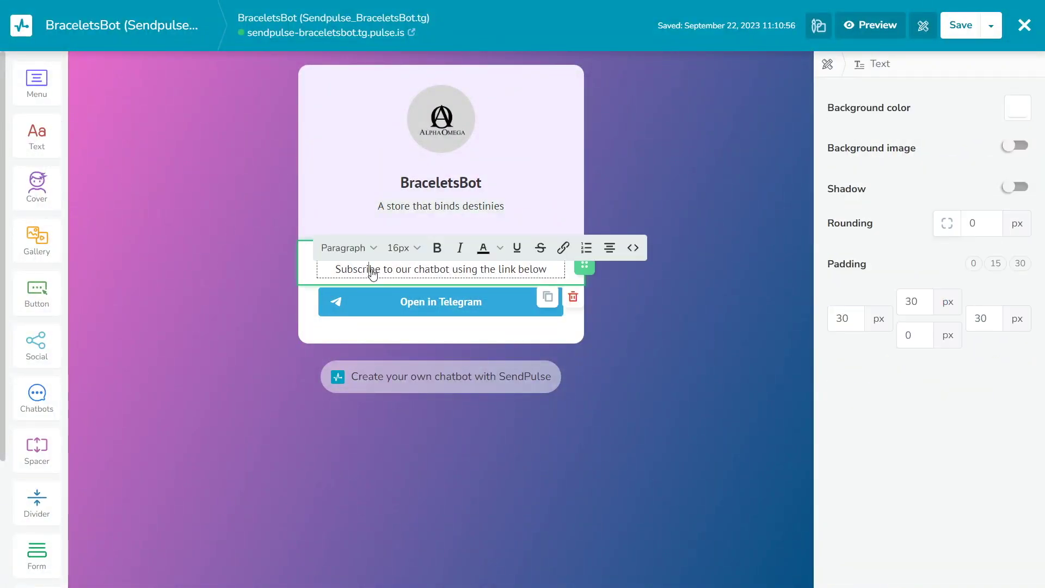
pyautogui.tripleClick(372, 272)
pyautogui.hotkey('ctrl', 'v')
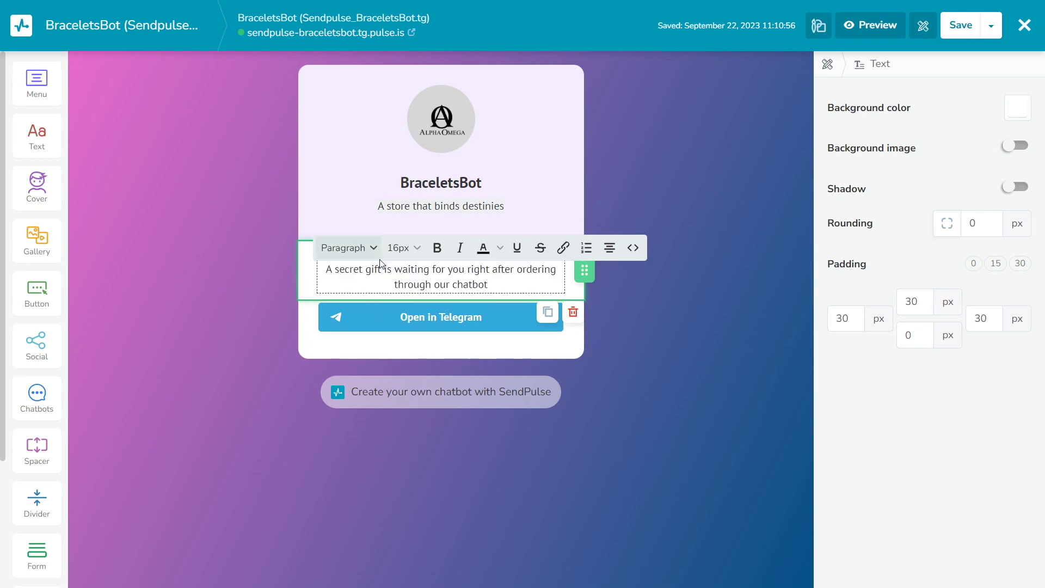
pyautogui.click(652, 316)
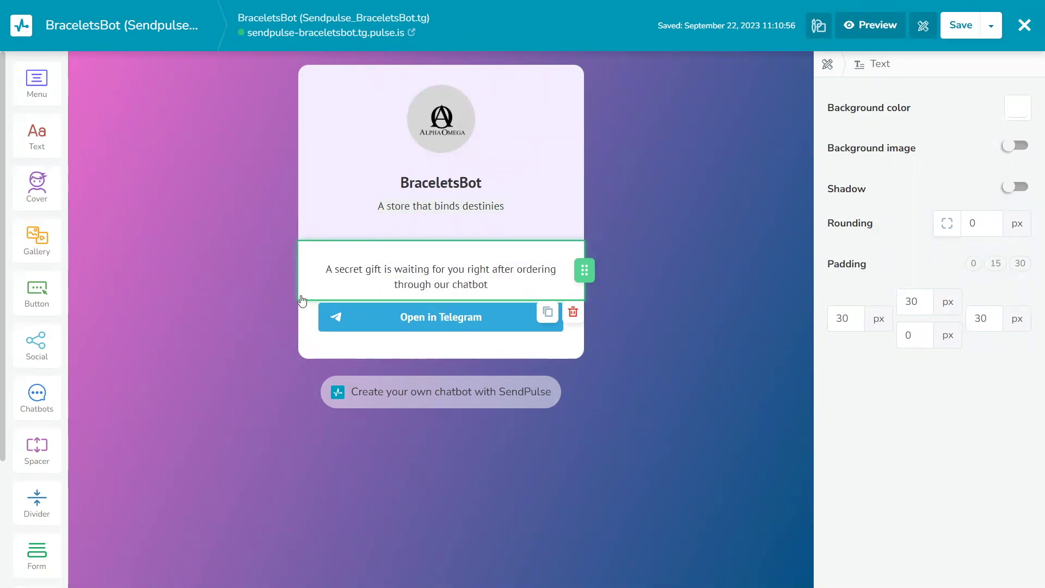
# Step: Add a gallery carousel of the bracelet and chain photos swiping every second, and preview it
pyautogui.moveTo(47, 239); pyautogui.dragTo(431, 253)
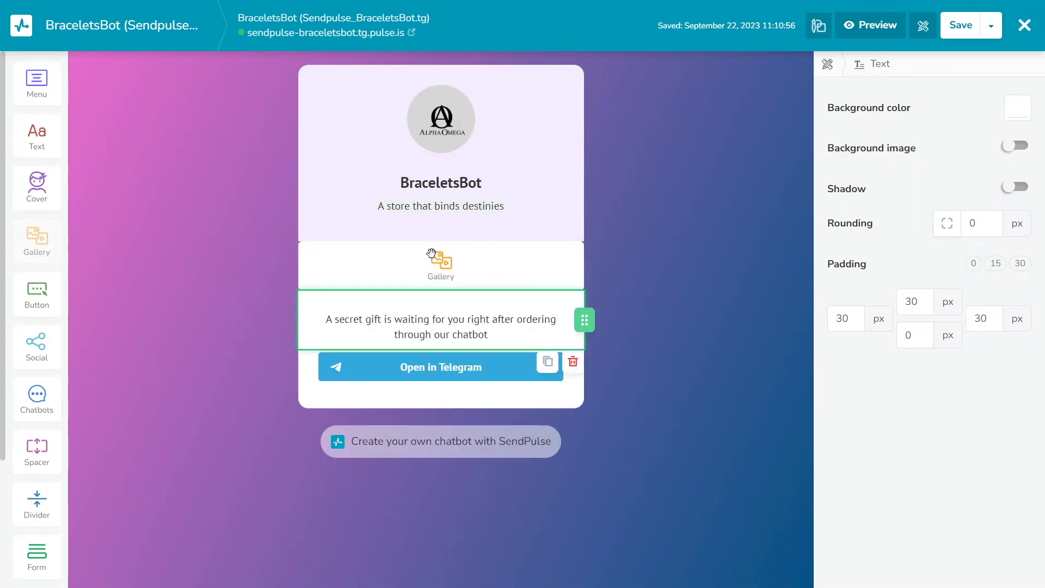
pyautogui.click(906, 126)
pyautogui.click(896, 158)
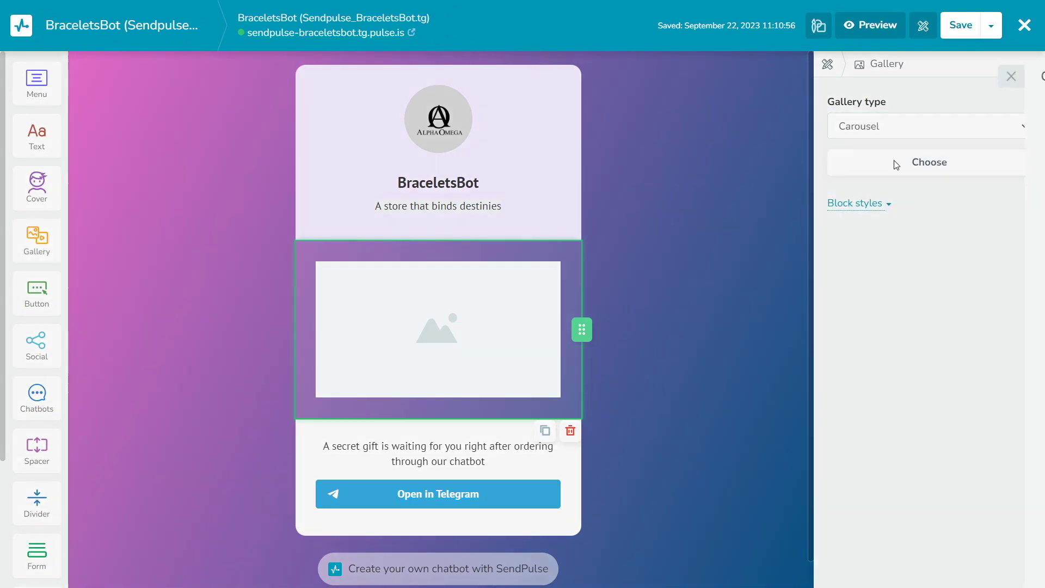
pyautogui.click(896, 165)
pyautogui.click(713, 275)
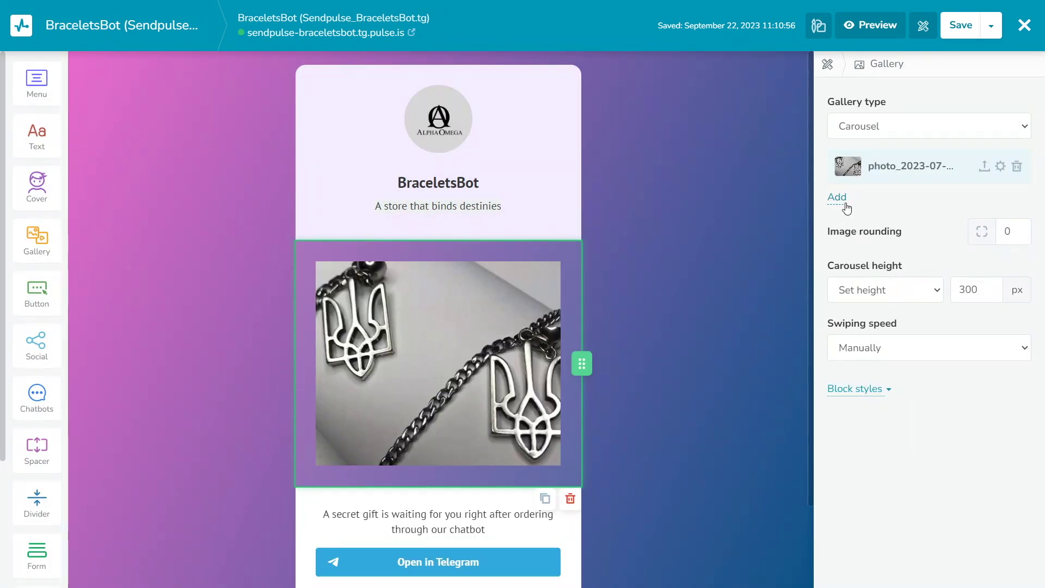
pyautogui.click(845, 205)
pyautogui.click(770, 308)
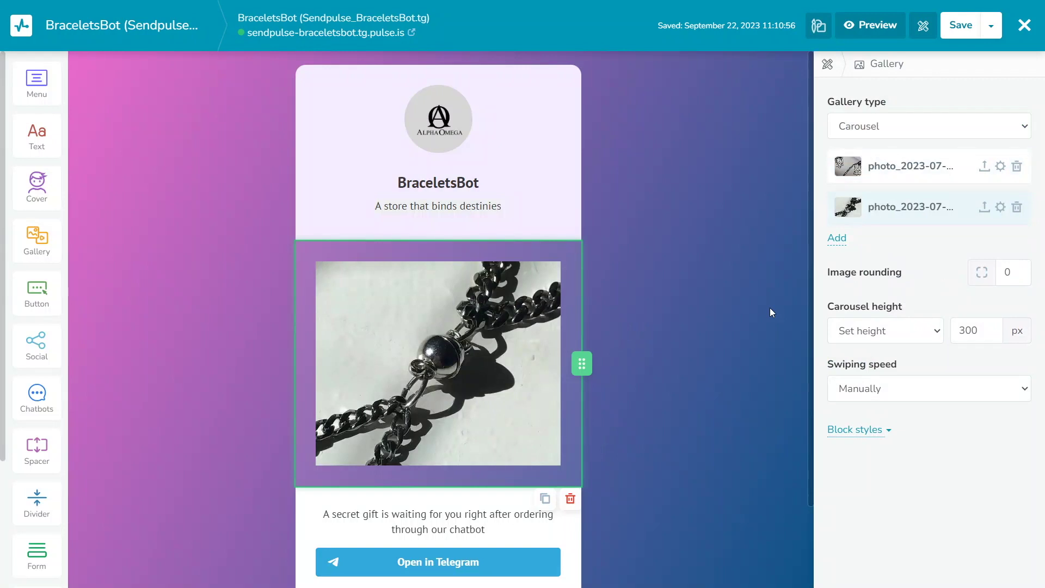
pyautogui.click(860, 388)
pyautogui.click(876, 453)
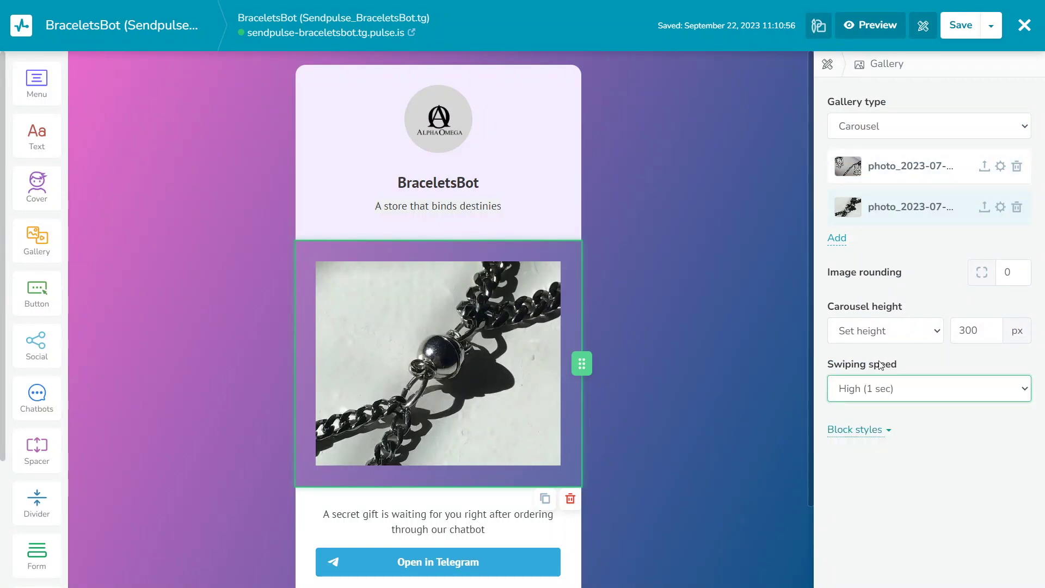
pyautogui.click(856, 37)
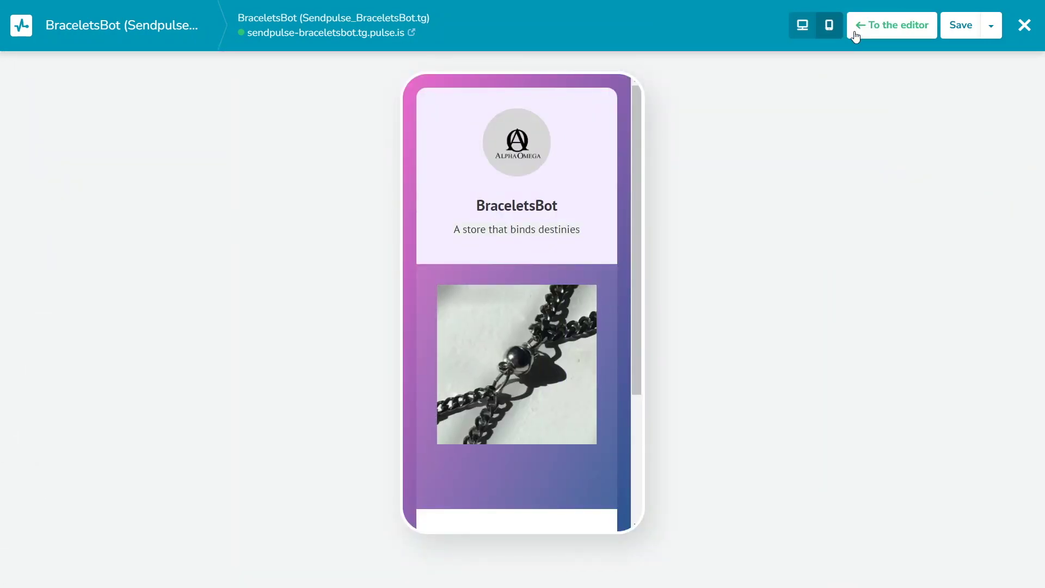
pyautogui.click(855, 33)
# Step: Switch the gallery to a video using the pasted YouTube Shorts link
pyautogui.click(871, 125)
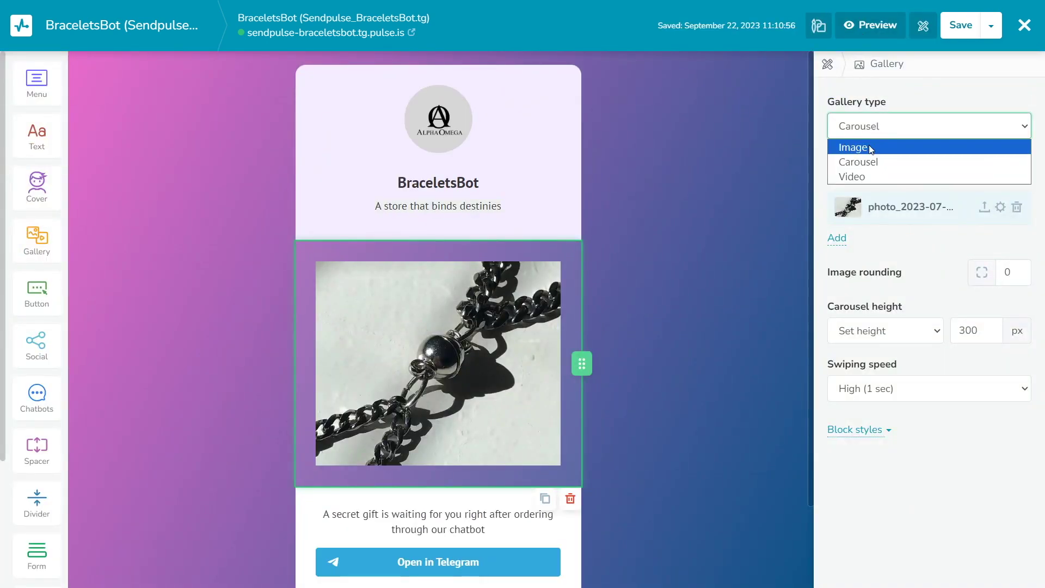
pyautogui.click(867, 176)
pyautogui.click(868, 220)
pyautogui.hotkey('ctrl', 'v')
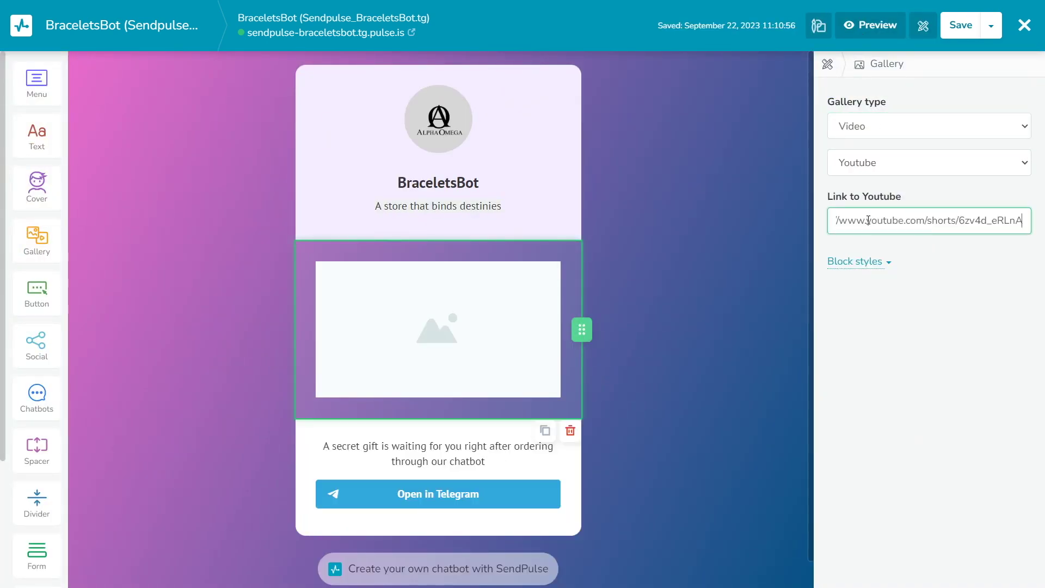
pyautogui.click(882, 295)
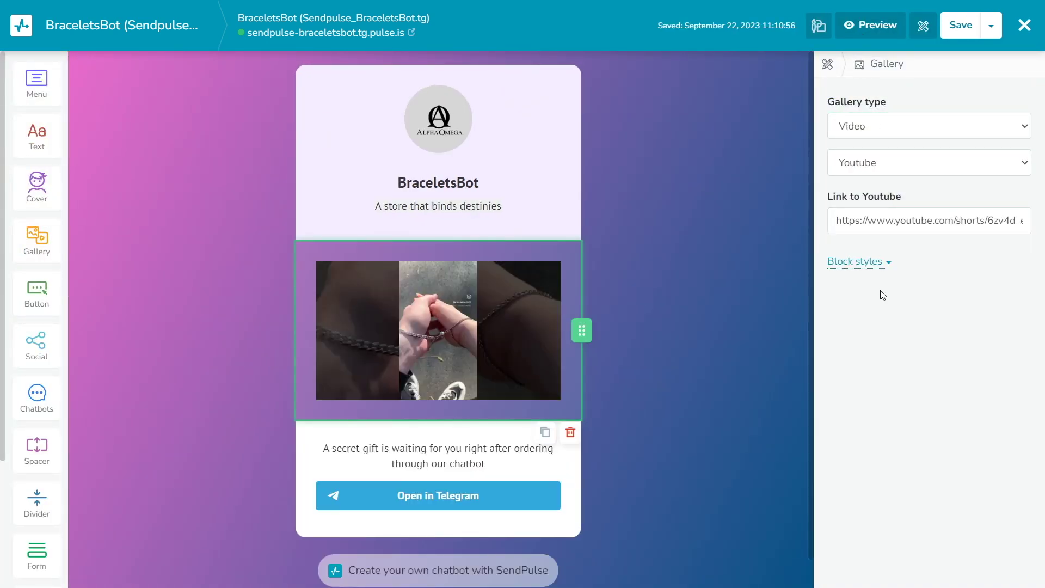
# Step: Change the gallery to a single image of the second bracelet photo with zero padding
pyautogui.click(880, 129)
pyautogui.click(876, 161)
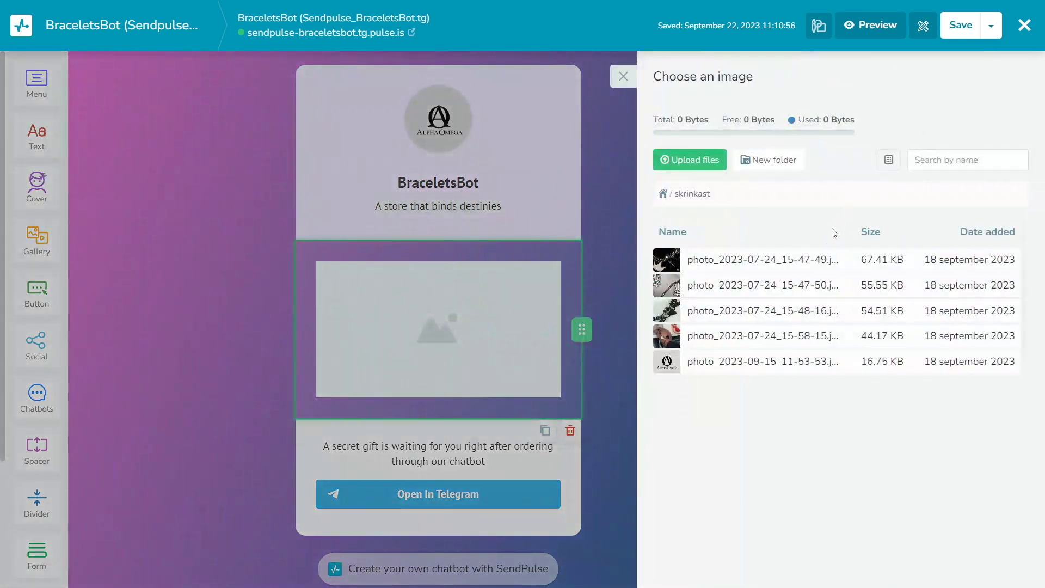
pyautogui.click(777, 285)
pyautogui.click(862, 253)
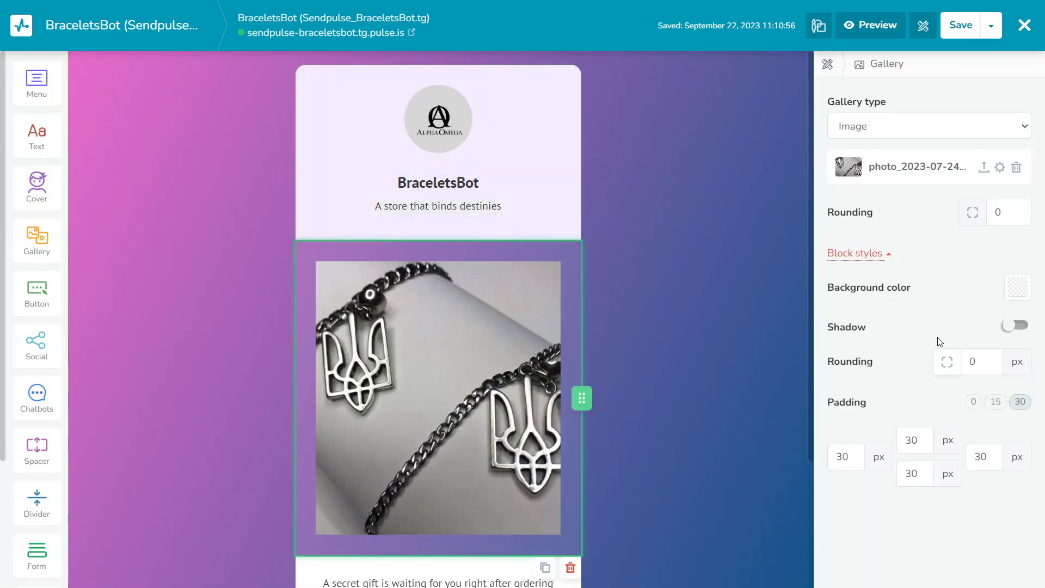
pyautogui.click(997, 401)
pyautogui.click(974, 402)
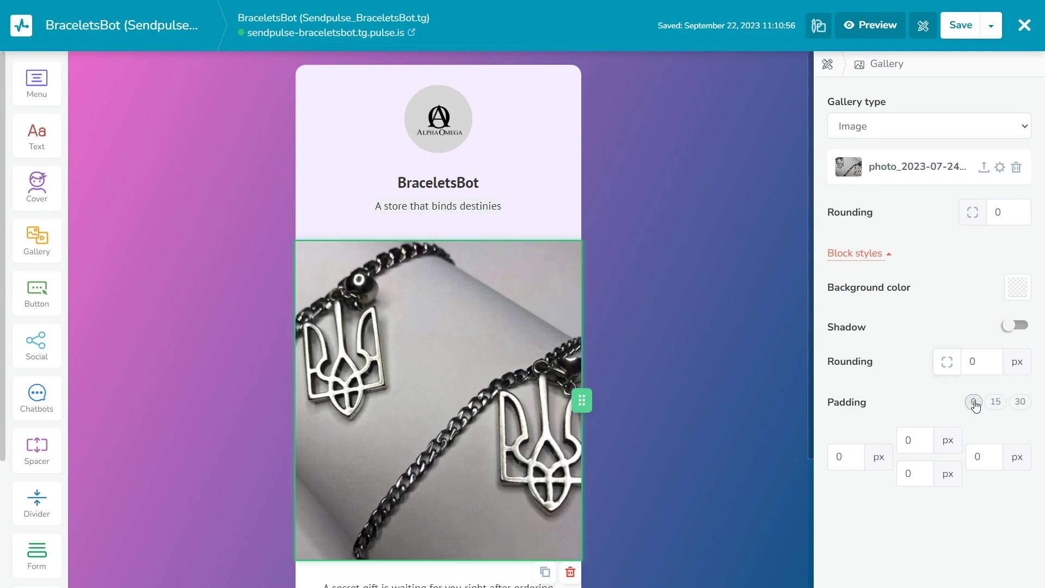
pyautogui.scroll(-3, 97, 407)
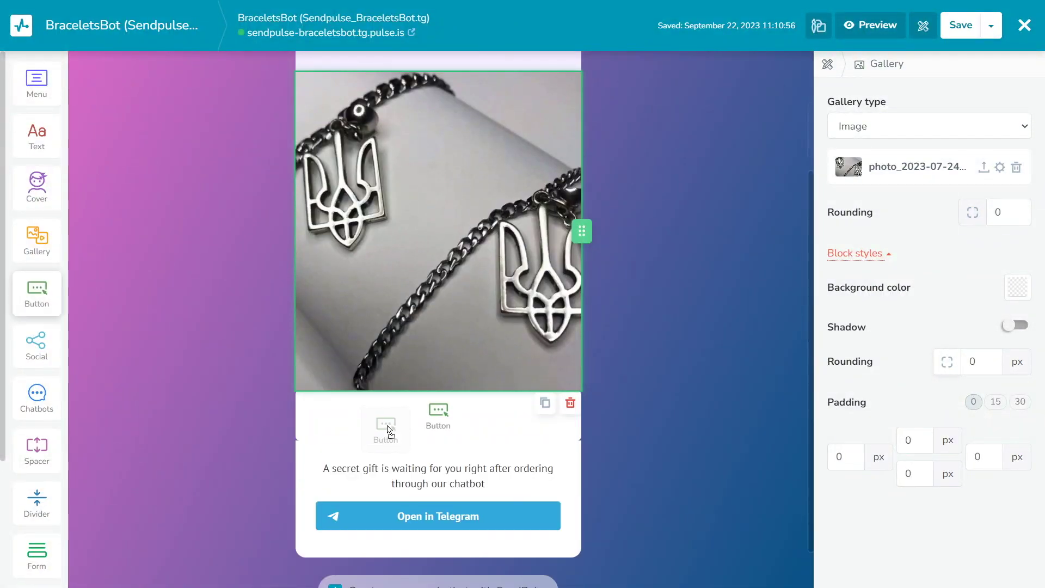
pyautogui.moveTo(37, 288); pyautogui.dragTo(438, 451)
pyautogui.click(847, 242)
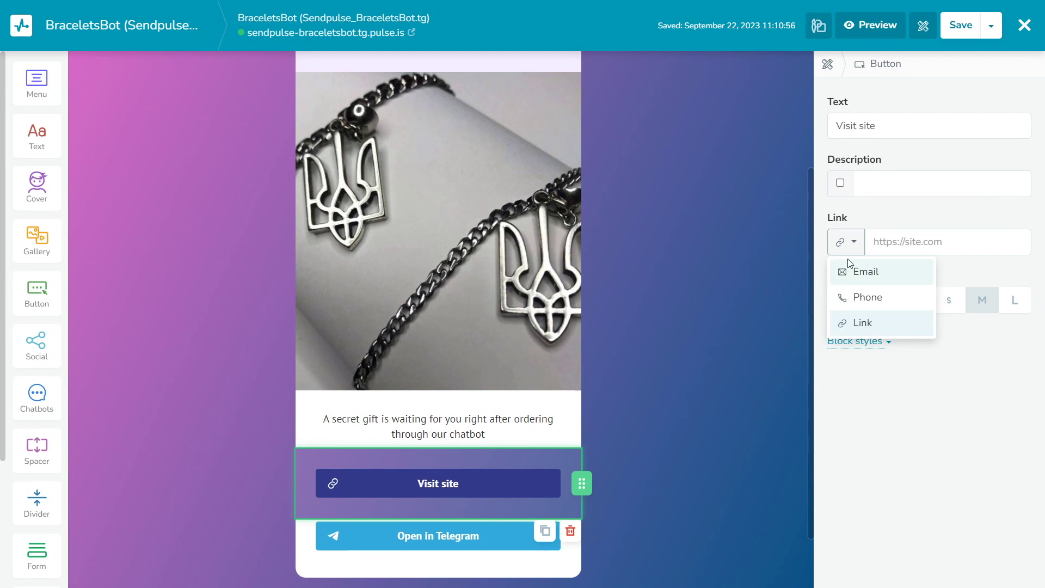
pyautogui.click(868, 321)
pyautogui.write('https://brasleti-parni-shop.minisite.ai/')
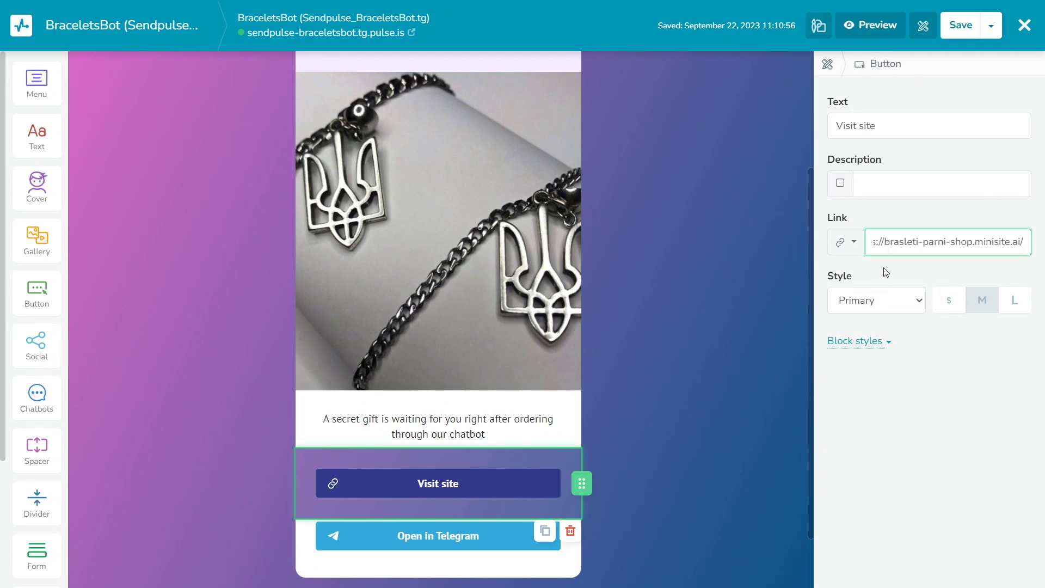
pyautogui.click(876, 300)
pyautogui.click(846, 320)
# Step: Give the button block a white background and 30 px left and right padding
pyautogui.click(872, 342)
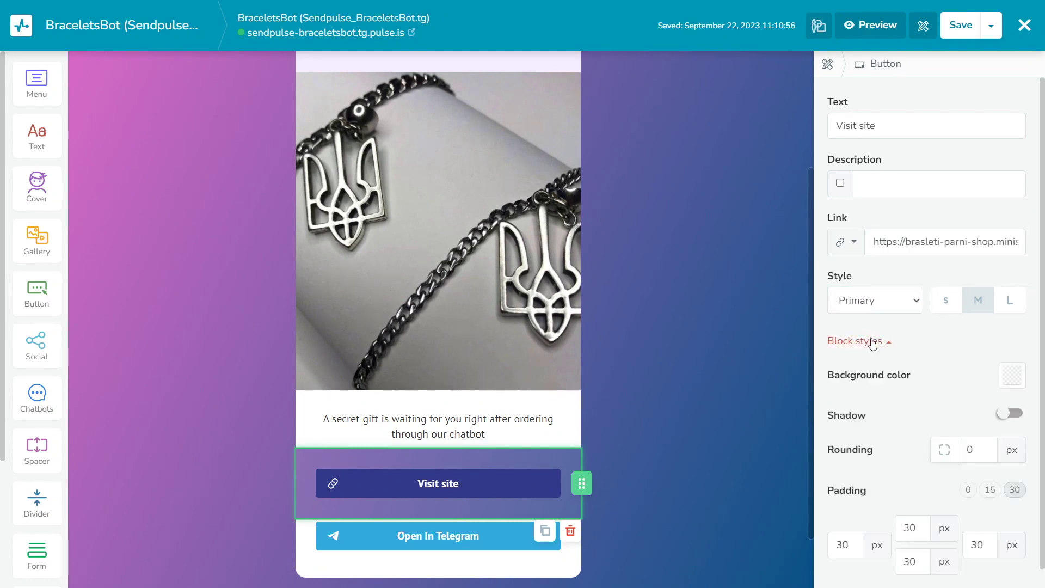
pyautogui.click(1011, 369)
pyautogui.click(1012, 446)
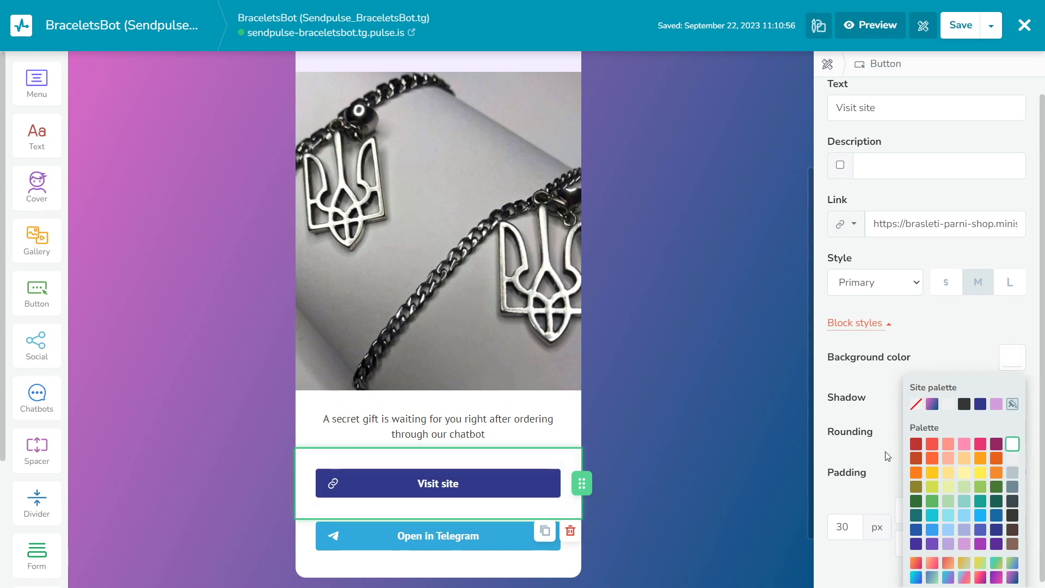
pyautogui.click(886, 449)
pyautogui.click(990, 471)
pyautogui.doubleClick(827, 528)
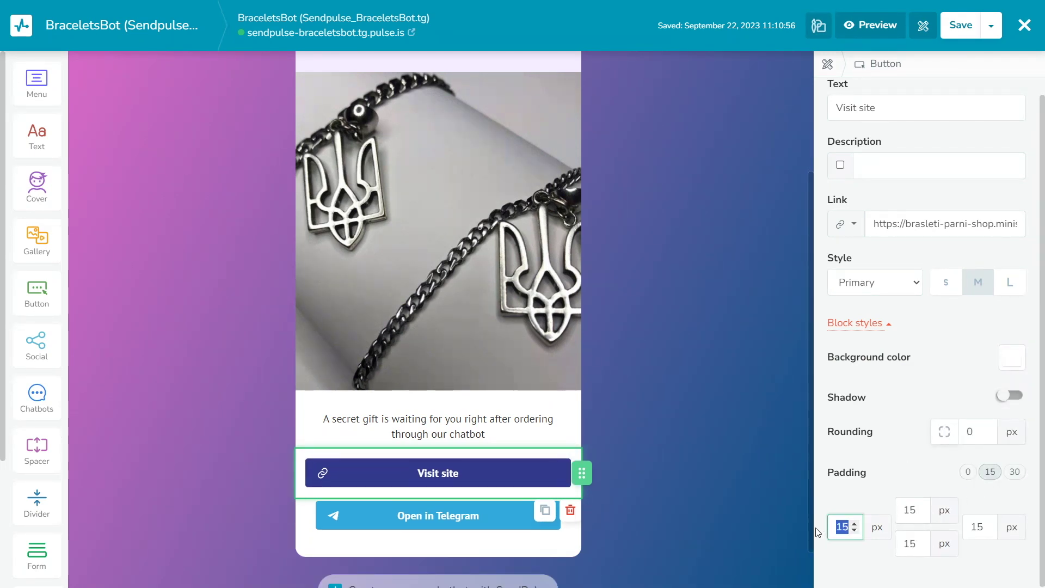
pyautogui.write('30')
pyautogui.doubleClick(979, 527)
pyautogui.write('3')
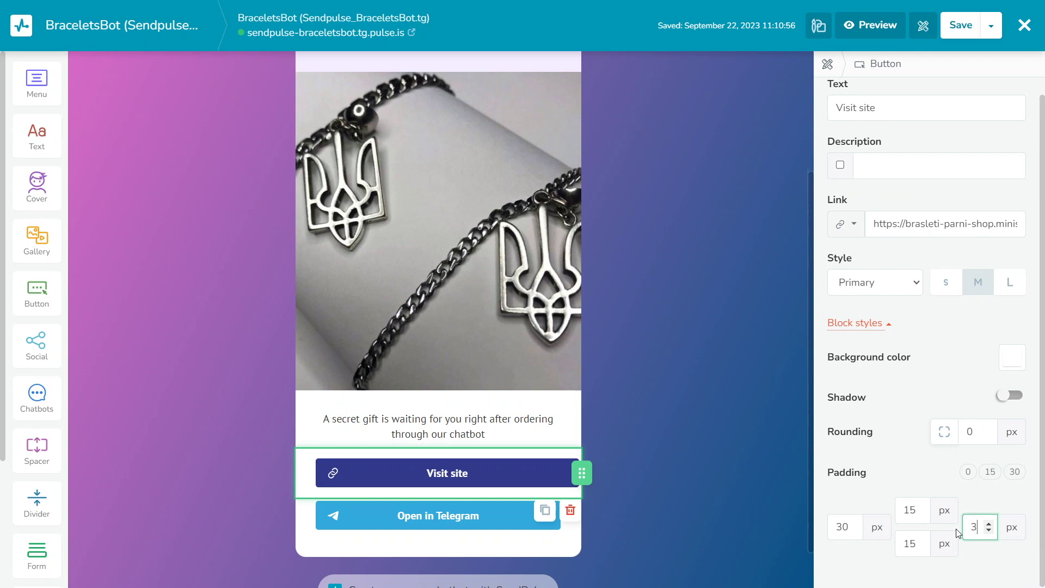
pyautogui.write('0')
pyautogui.click(923, 25)
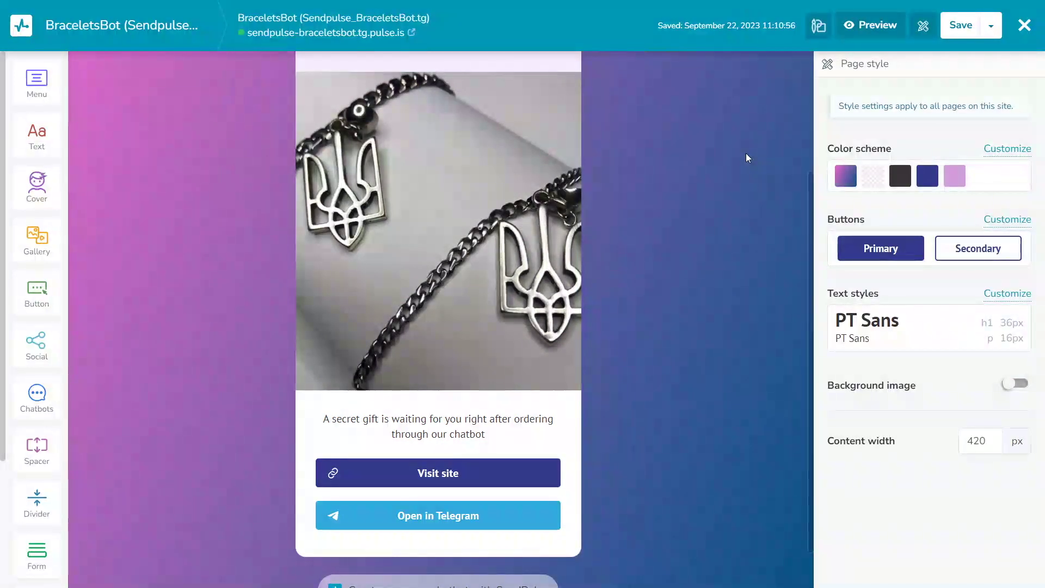
pyautogui.scroll(-1, 256, 351)
pyautogui.moveTo(37, 344); pyautogui.dragTo(408, 531)
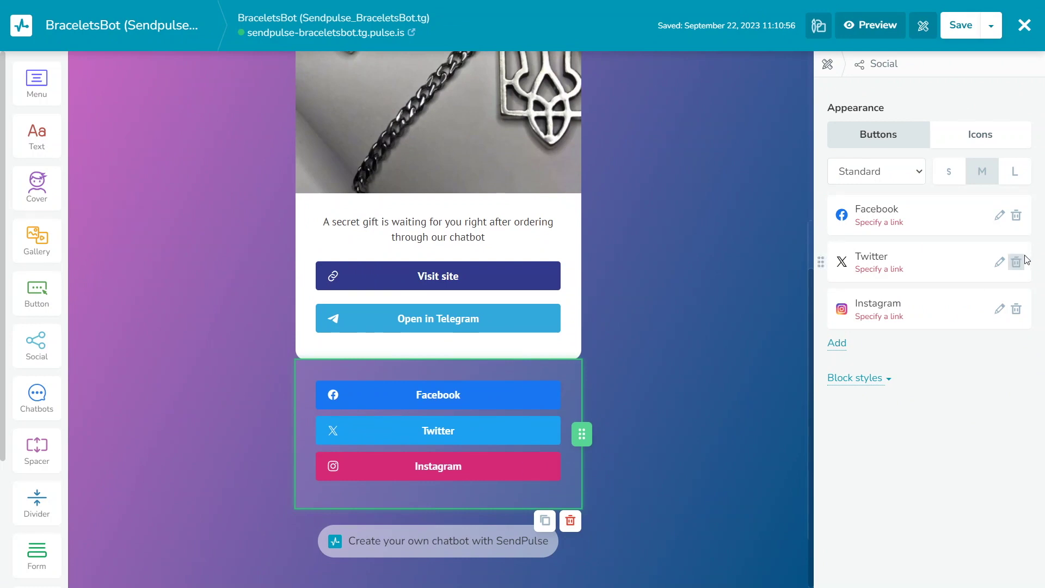
pyautogui.click(1016, 262)
pyautogui.click(971, 138)
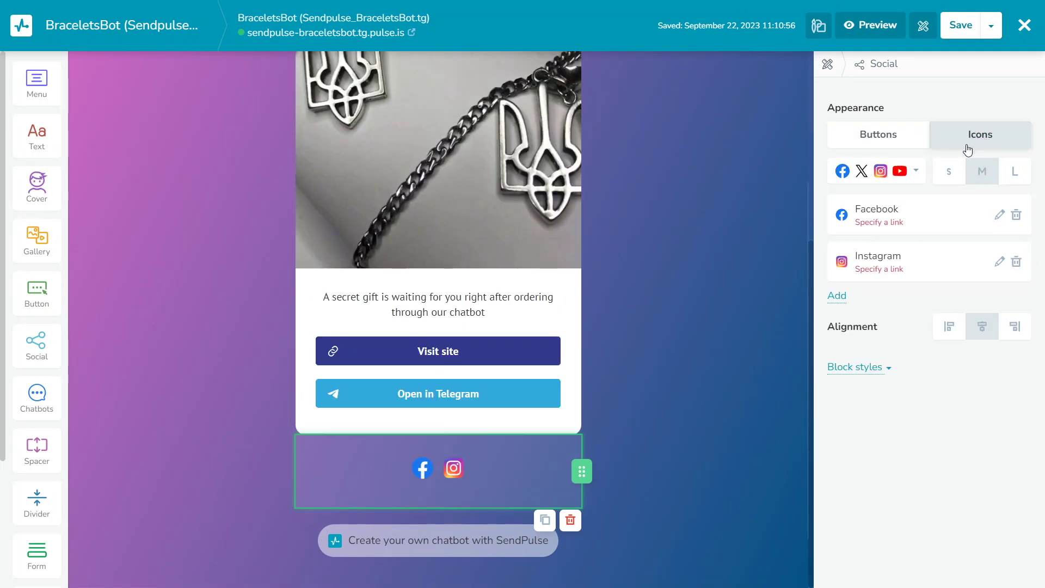
pyautogui.click(911, 179)
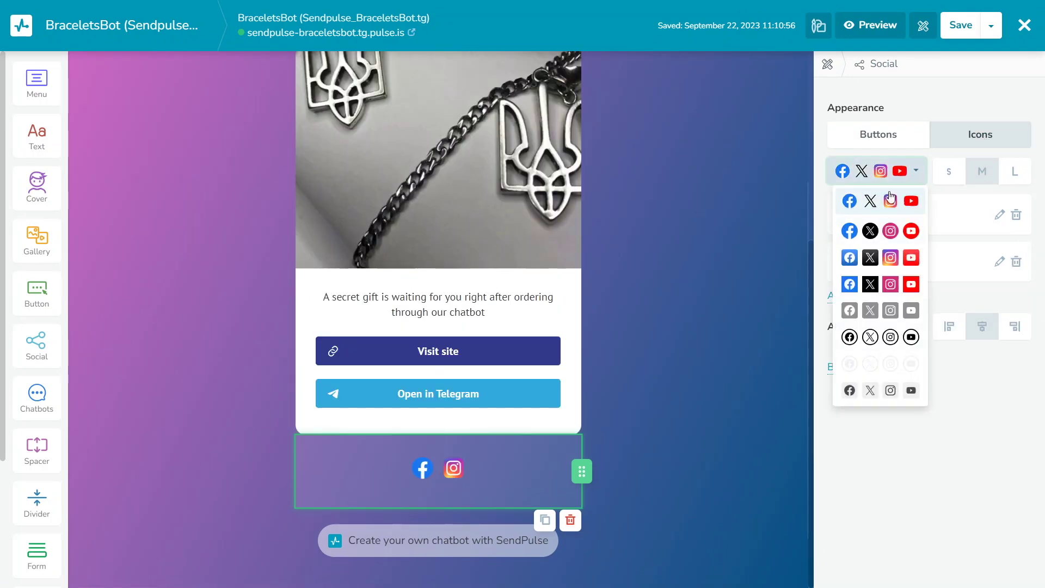
pyautogui.click(890, 199)
pyautogui.click(889, 135)
pyautogui.click(896, 172)
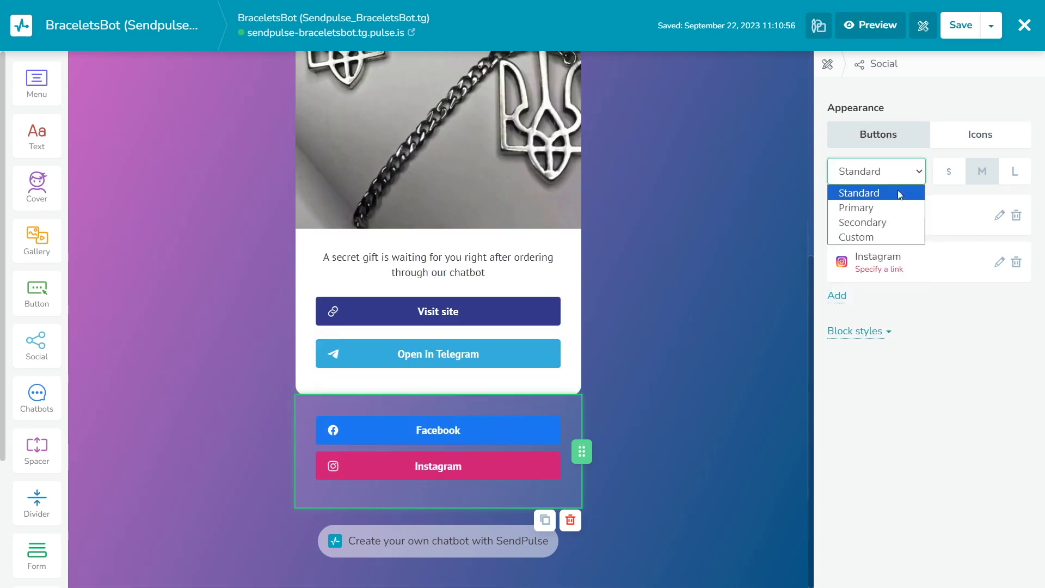
pyautogui.click(890, 193)
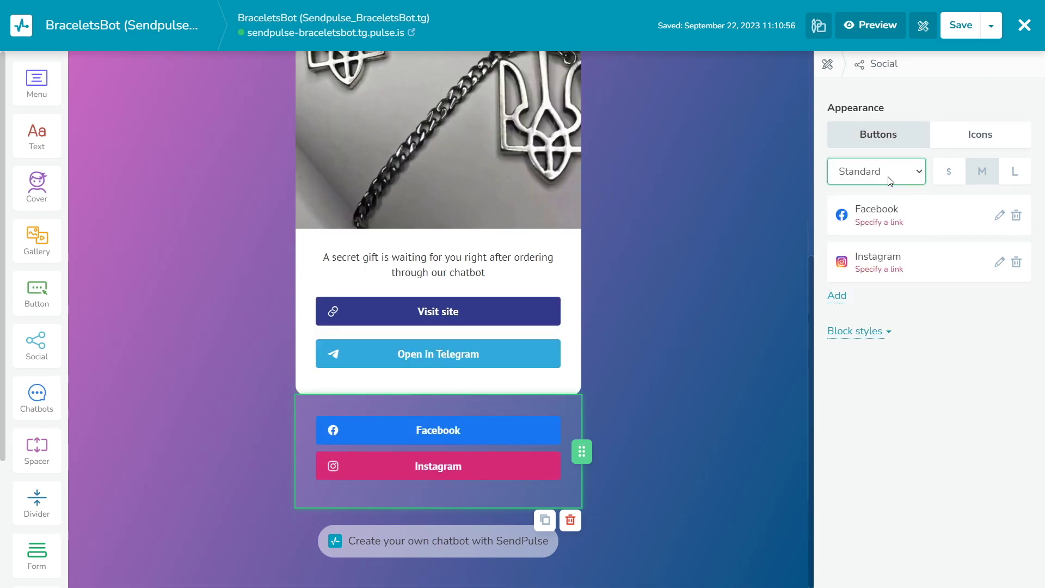
pyautogui.click(999, 215)
pyautogui.click(882, 233)
pyautogui.scroll(-2, 882, 262)
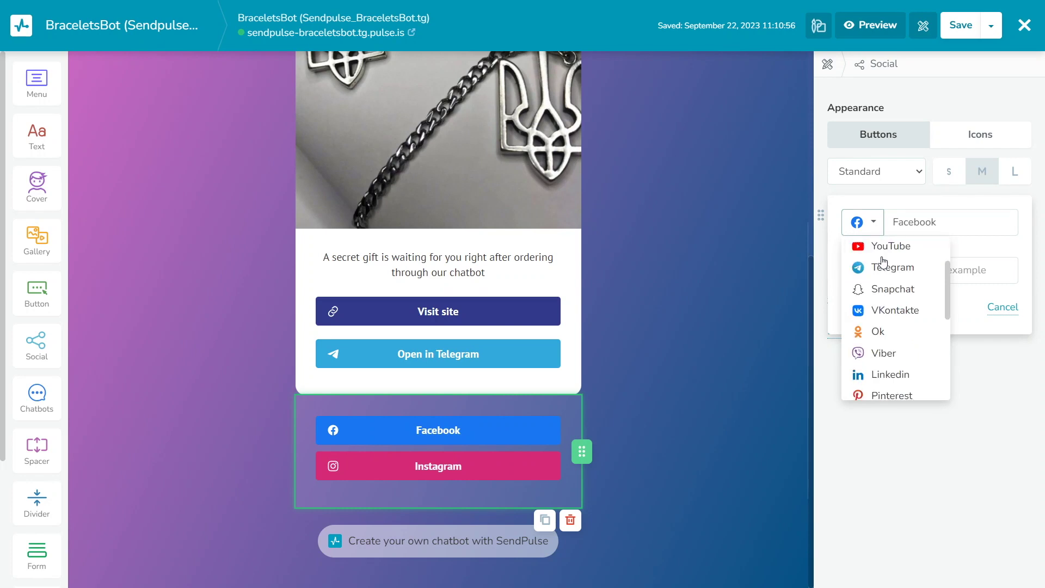
pyautogui.scroll(-3, 883, 264)
pyautogui.scroll(-2, 886, 266)
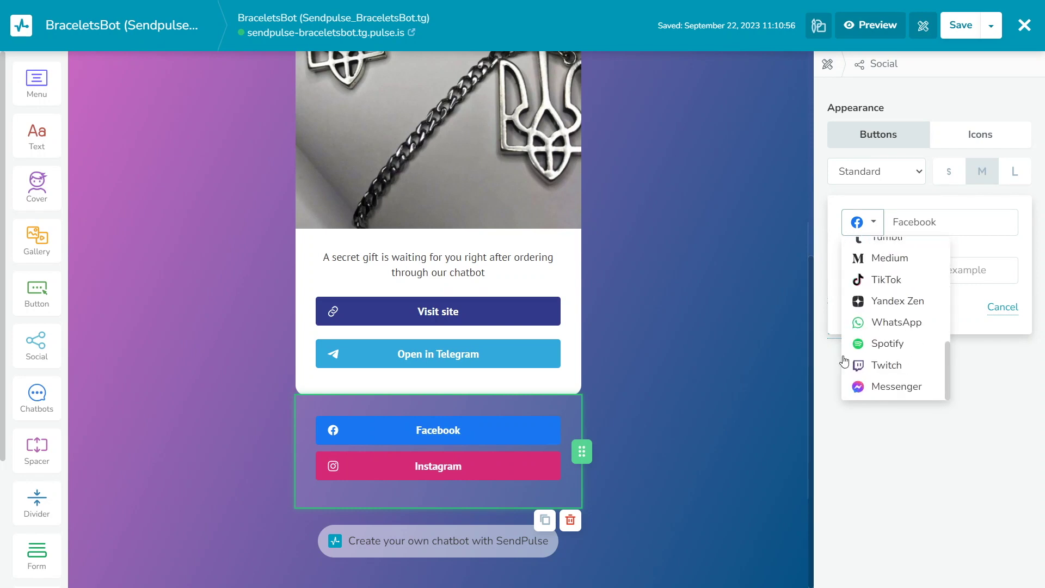
pyautogui.click(569, 519)
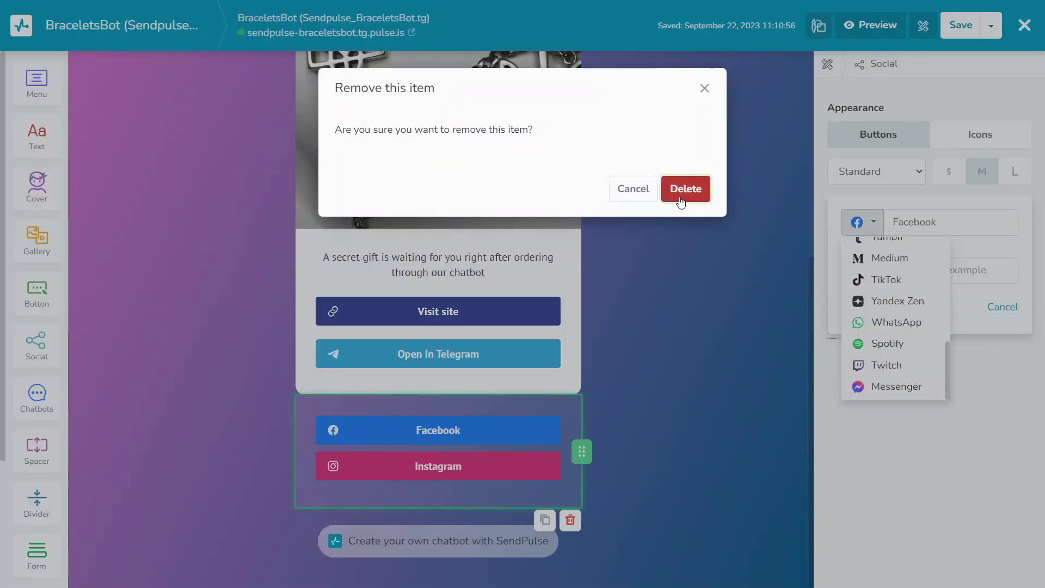
pyautogui.click(679, 191)
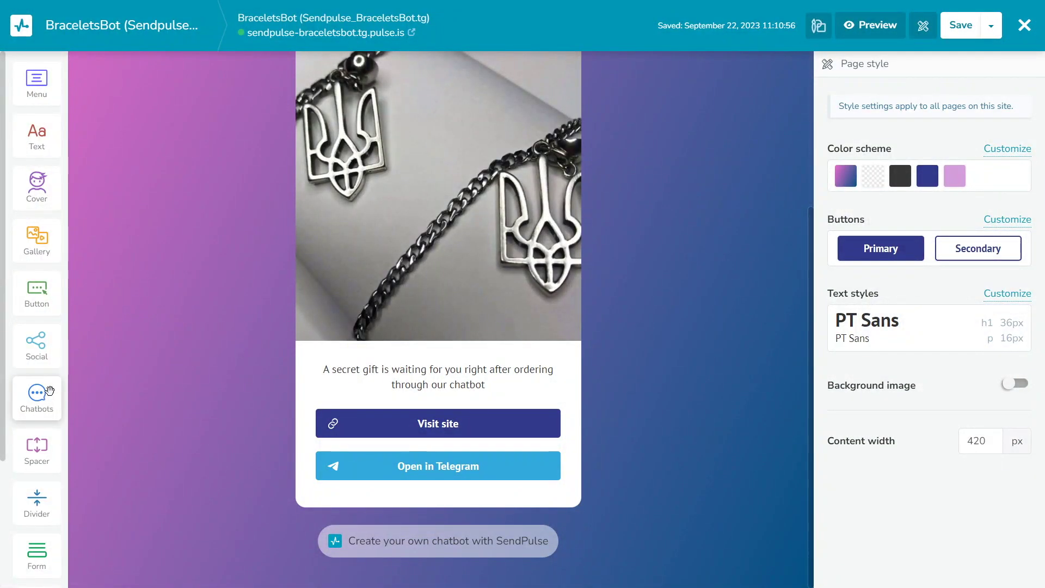
# Step: Add Instagram and Messenger links to the chatbot block, shown as standard buttons
pyautogui.click(455, 469)
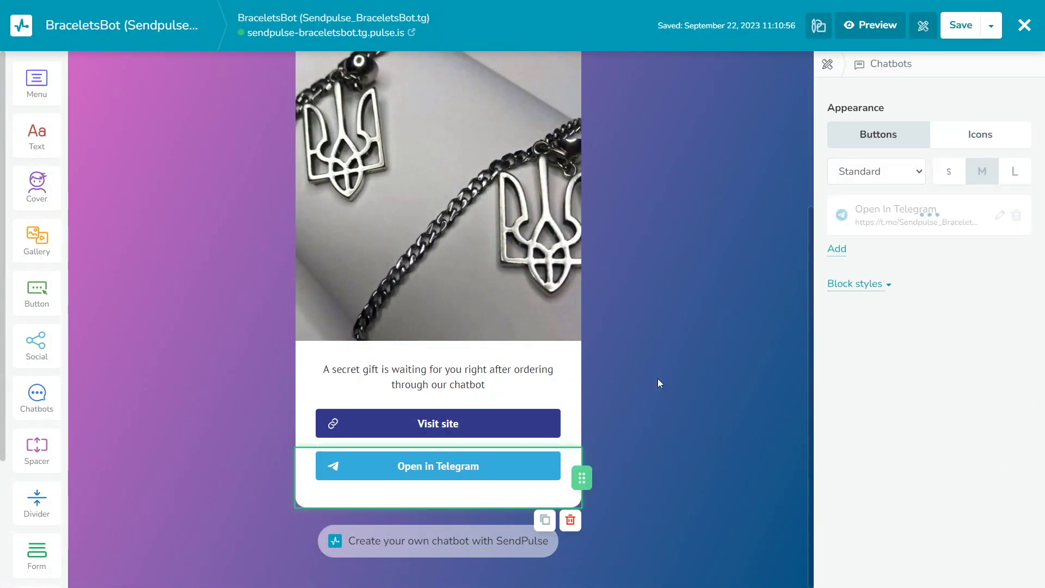
pyautogui.click(843, 256)
pyautogui.click(837, 296)
pyautogui.click(980, 134)
pyautogui.click(898, 172)
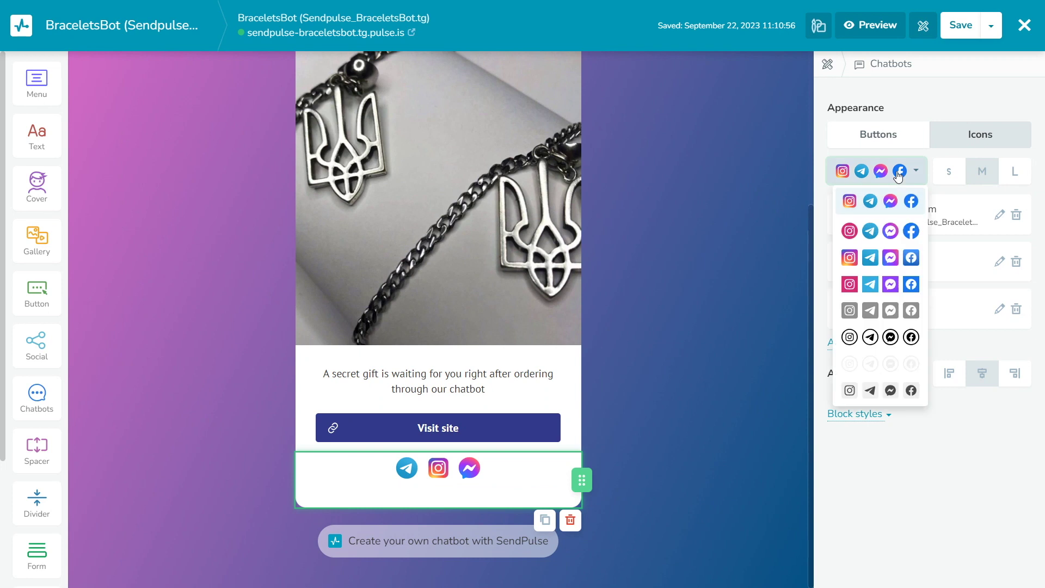
pyautogui.click(887, 139)
pyautogui.click(876, 171)
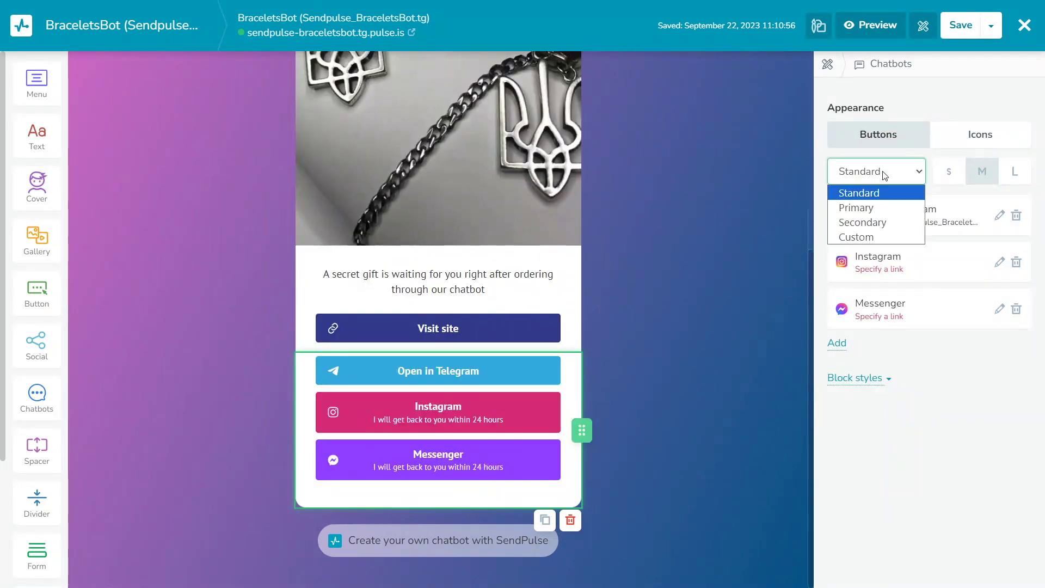
# Step: Remove the Instagram and Messenger buttons, leaving only Open in Telegram
pyautogui.click(999, 262)
pyautogui.click(866, 269)
pyautogui.scroll(-3, 881, 327)
pyautogui.click(871, 266)
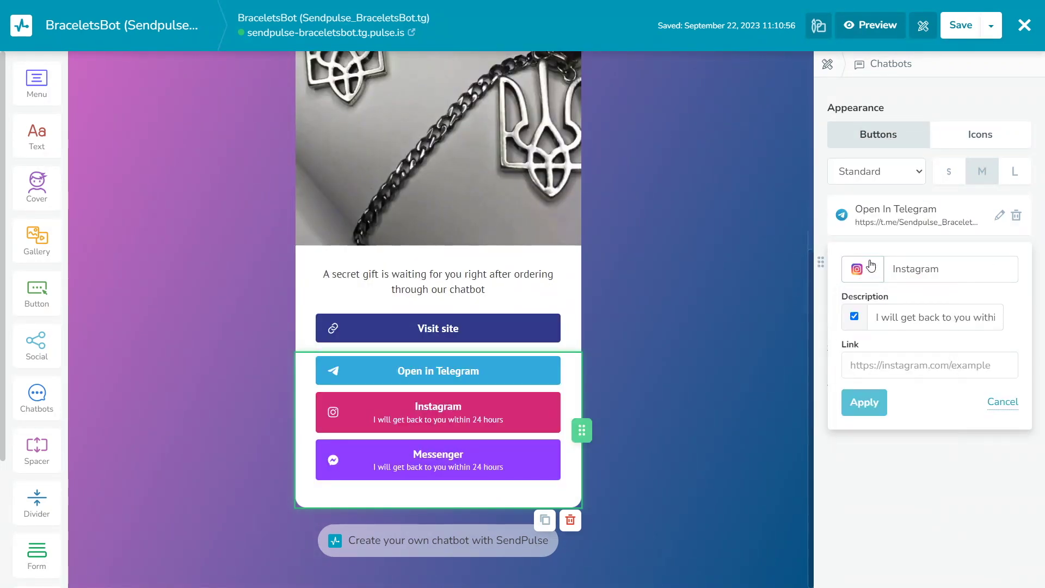
pyautogui.click(1000, 402)
pyautogui.click(1016, 263)
pyautogui.click(1016, 263)
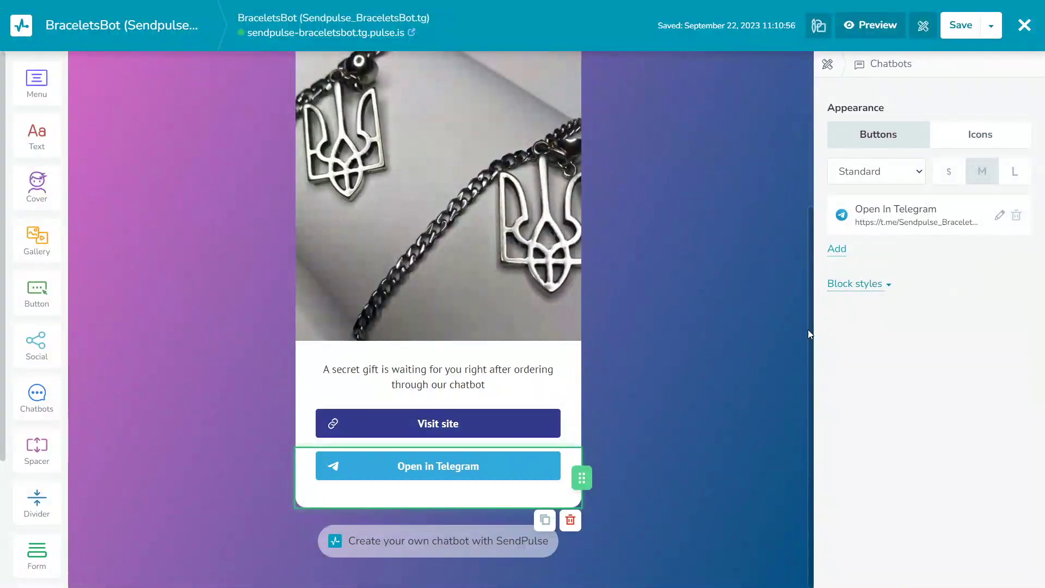
# Step: Insert a solid divider on a white background between the bracelet photo and gift text
pyautogui.moveTo(60, 501); pyautogui.dragTo(457, 361)
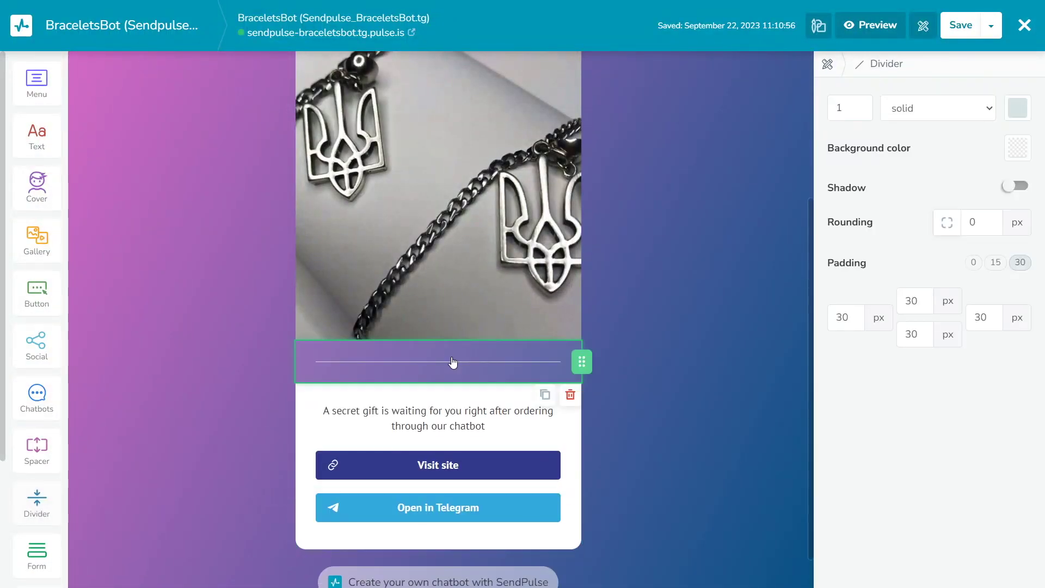
pyautogui.click(931, 108)
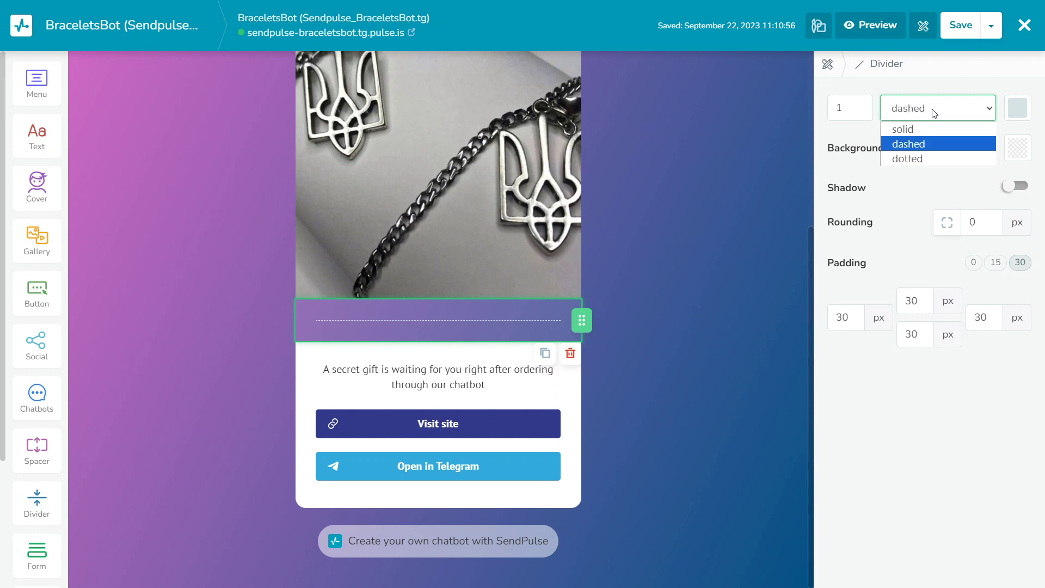
pyautogui.click(923, 155)
pyautogui.click(927, 111)
pyautogui.click(926, 132)
pyautogui.click(1016, 155)
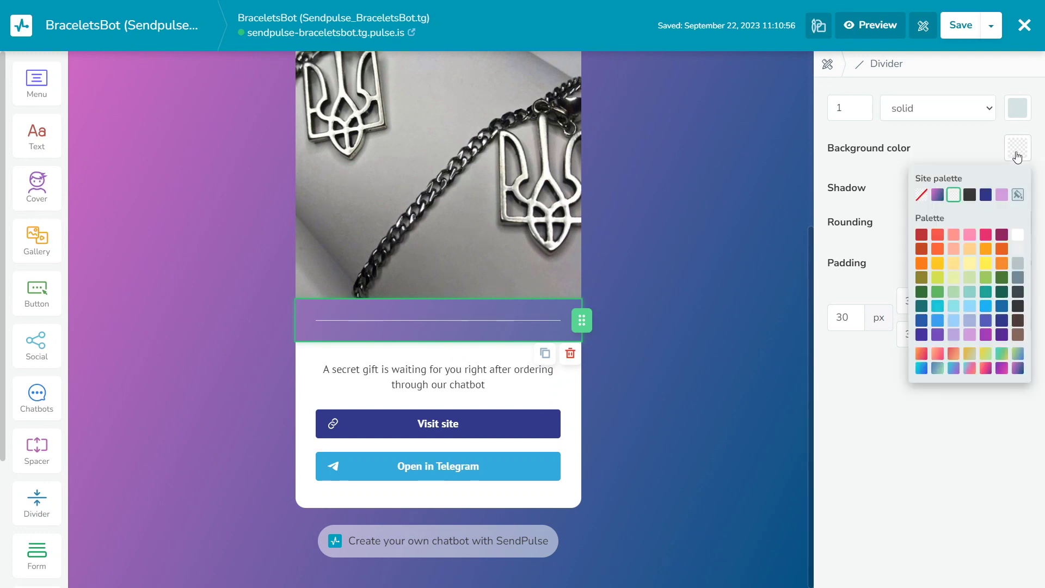
pyautogui.click(1018, 235)
# Step: Add a white spacer above Visit site, try small and large sizes, then delete it
pyautogui.moveTo(33, 449); pyautogui.dragTo(422, 408)
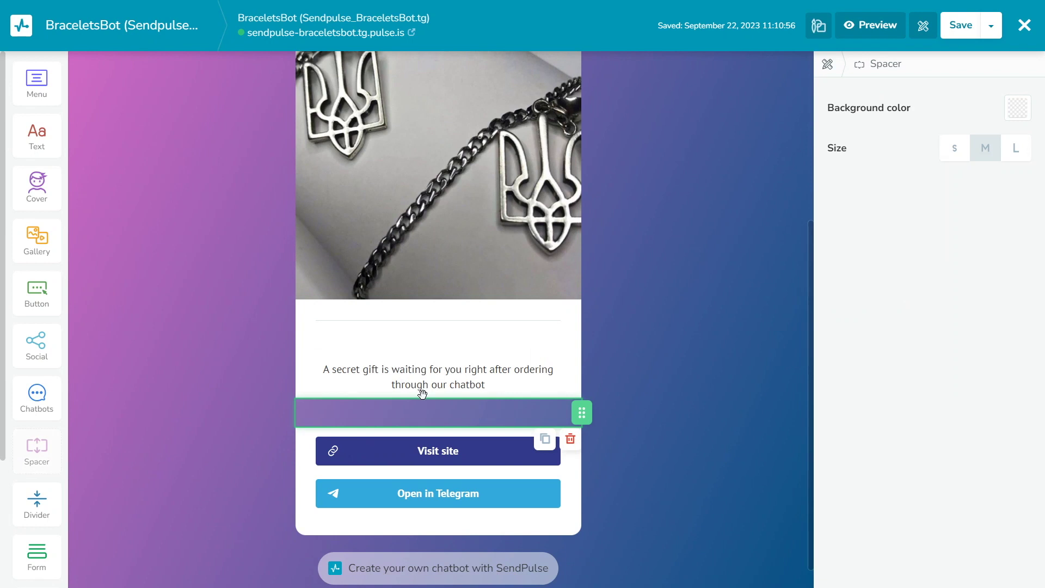
pyautogui.click(1013, 112)
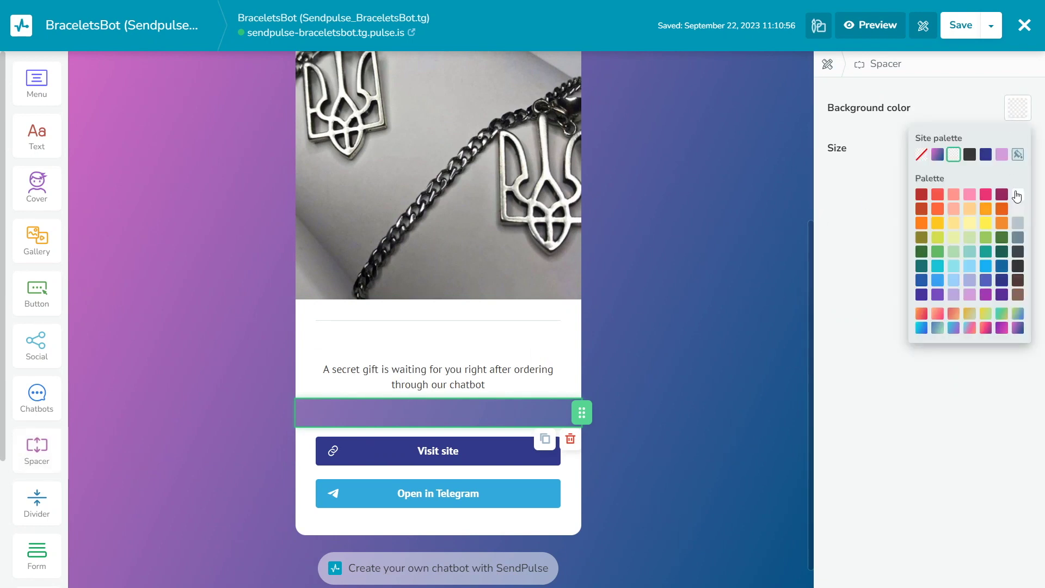
pyautogui.click(1016, 196)
pyautogui.click(864, 185)
pyautogui.click(954, 150)
pyautogui.click(1011, 151)
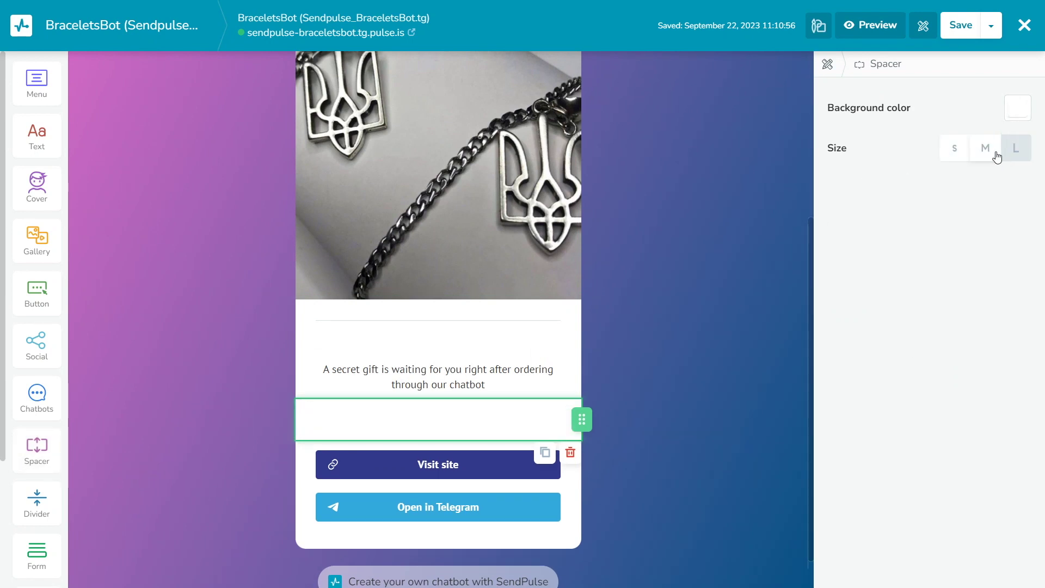
pyautogui.click(570, 438)
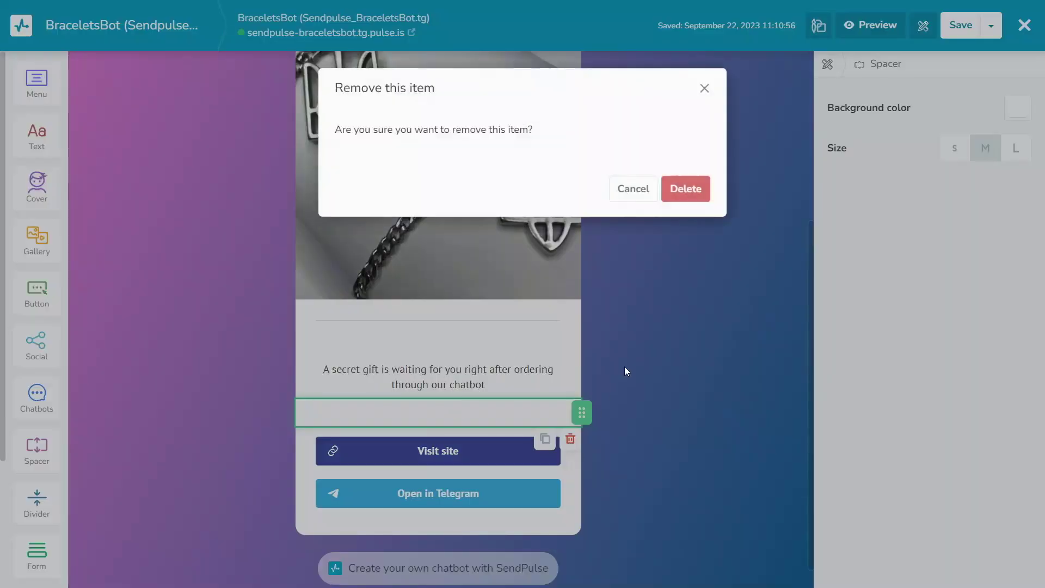
pyautogui.click(680, 190)
# Step: Add an email form feeding the Bracelets list, creating CRM deals, with a Name field
pyautogui.moveTo(37, 554); pyautogui.dragTo(433, 494)
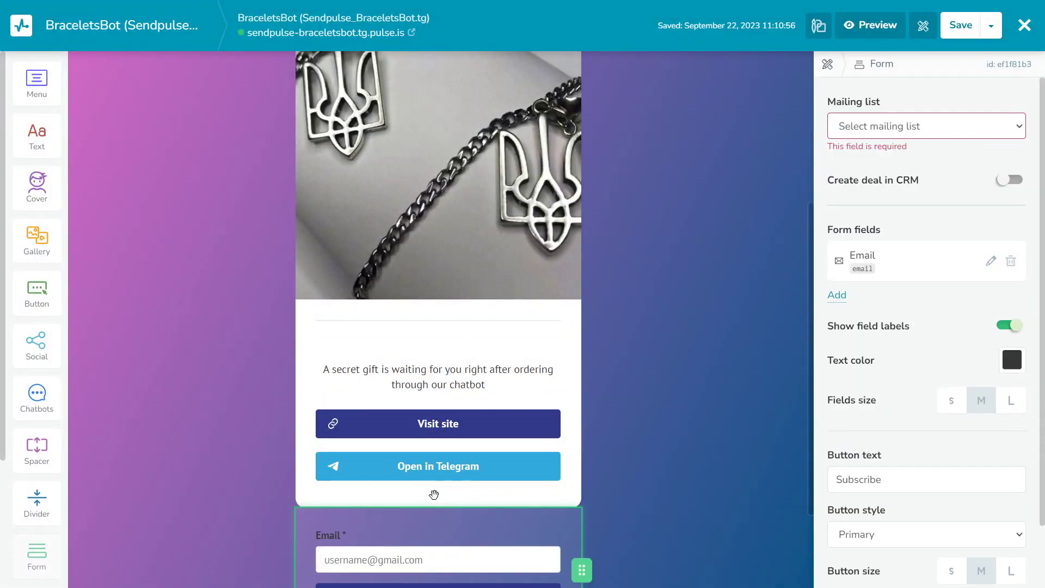
pyautogui.click(903, 128)
pyautogui.click(881, 128)
pyautogui.click(1004, 166)
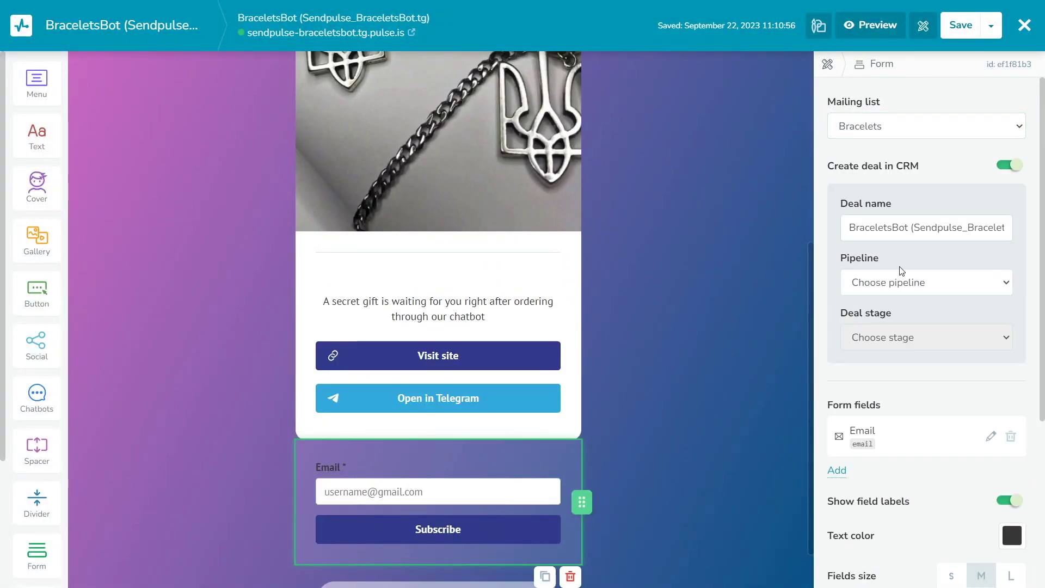
pyautogui.scroll(-4, 902, 270)
pyautogui.click(837, 264)
# Step: Delete the signup form block and confirm its removal
pyautogui.scroll(-2, 891, 240)
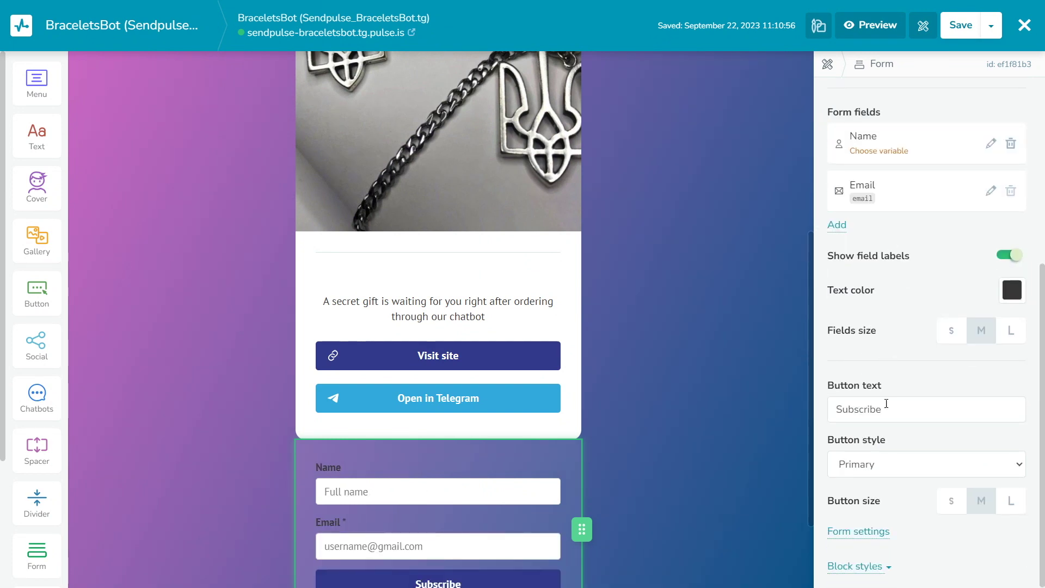
pyautogui.scroll(-2, 618, 518)
pyautogui.click(562, 517)
pyautogui.click(683, 187)
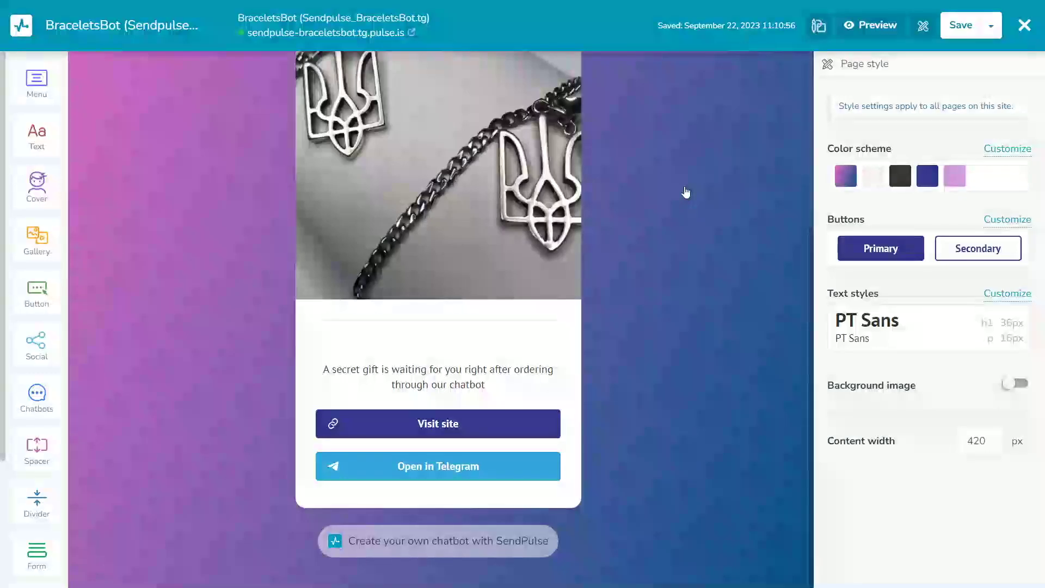
pyautogui.scroll(-3, 36, 408)
# Step: Add a Payments block above Visit site for product 'Bracelets' with the Воронка pipeline, stage New
pyautogui.moveTo(37, 471); pyautogui.dragTo(427, 394)
pyautogui.click(877, 127)
pyautogui.write('Bracelets')
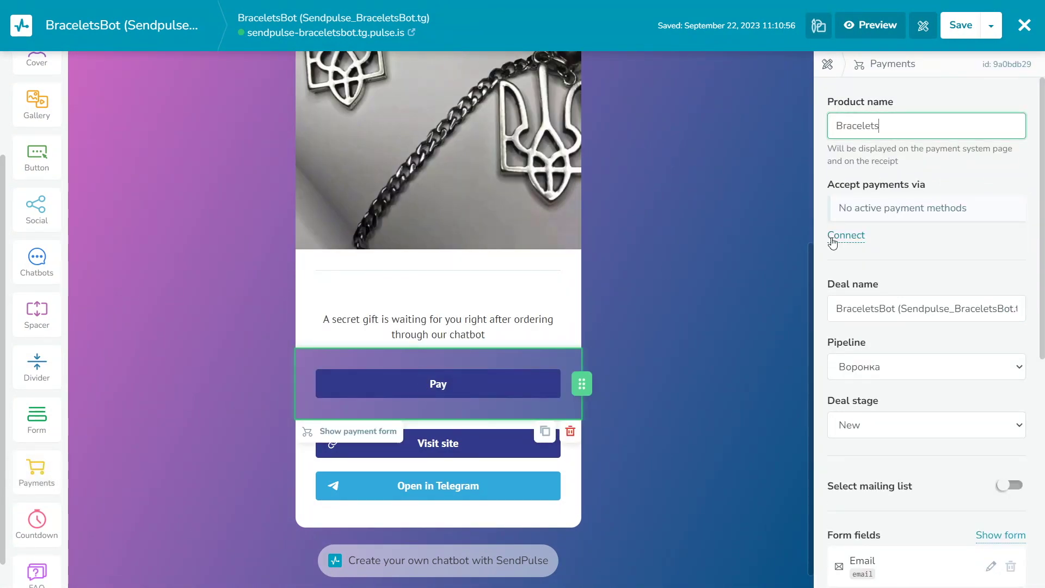
pyautogui.scroll(-2, 890, 253)
pyautogui.click(890, 232)
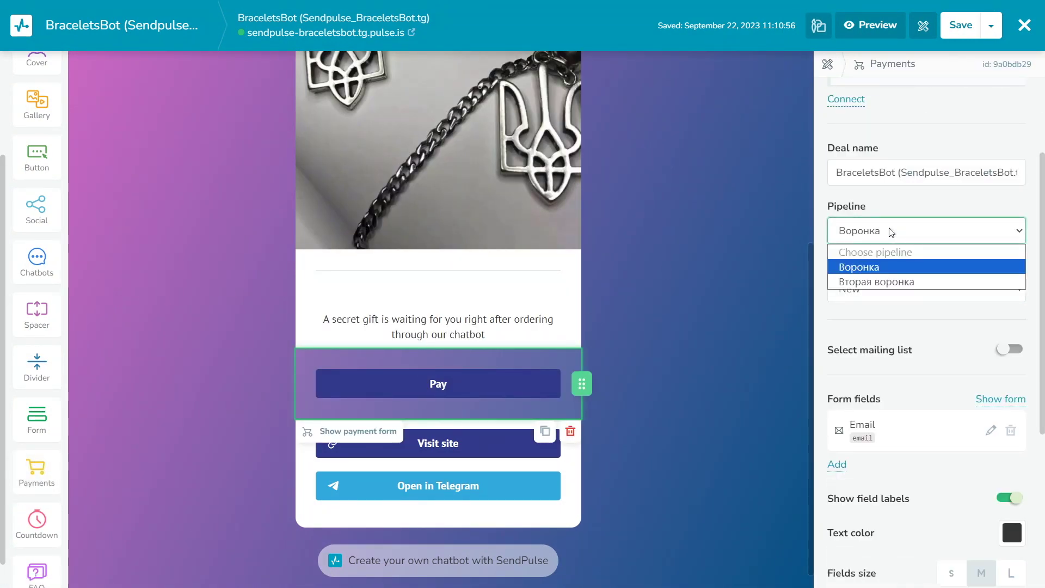
pyautogui.click(899, 286)
pyautogui.click(901, 287)
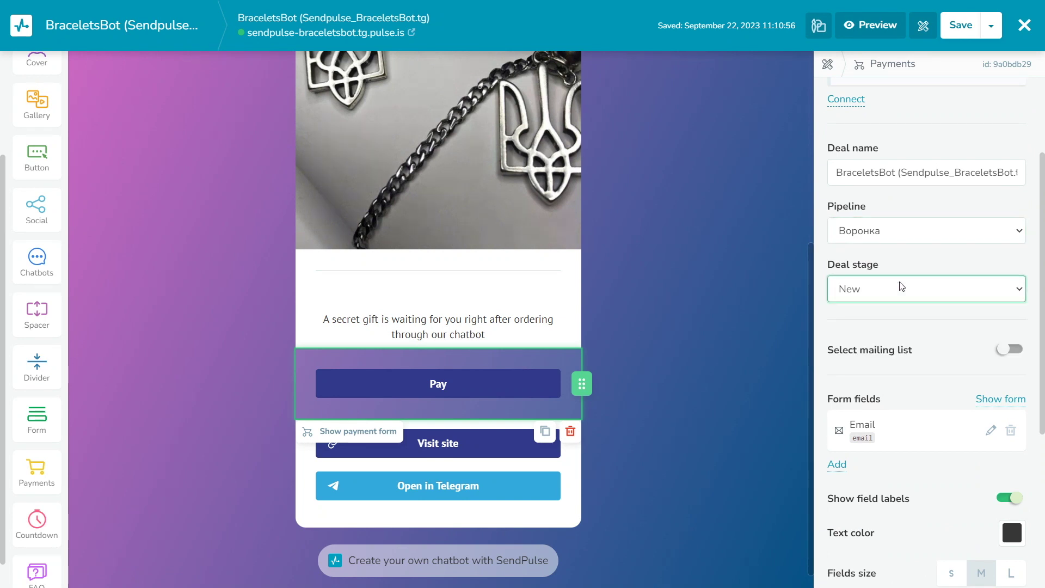
pyautogui.scroll(-1, 901, 286)
# Step: Add payers to the Bracelets mailing list and include a Name field in the payment form
pyautogui.click(1010, 281)
pyautogui.click(970, 341)
pyautogui.click(928, 333)
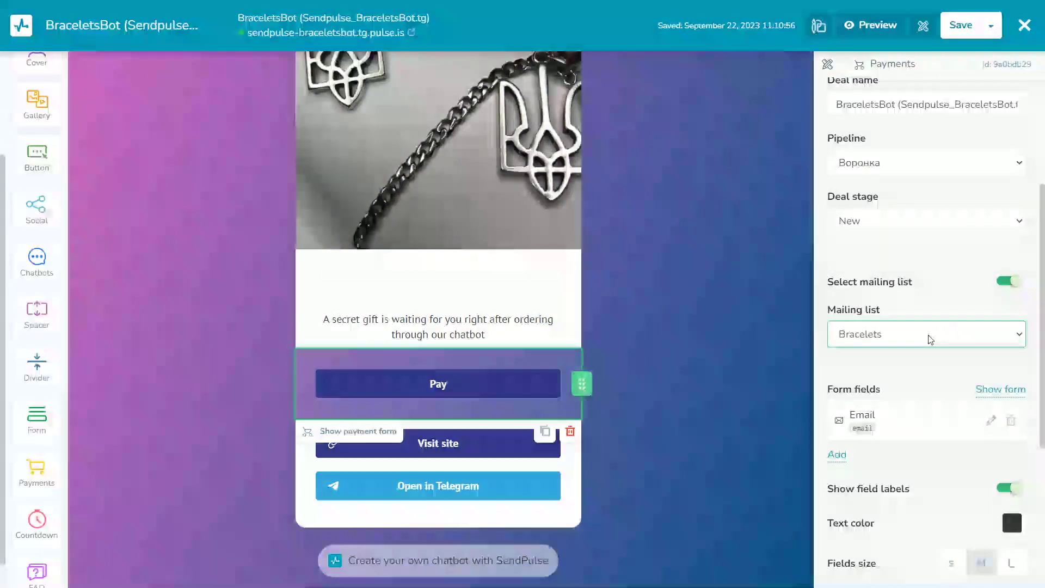
pyautogui.scroll(-3, 929, 334)
pyautogui.click(836, 254)
pyautogui.moveTo(819, 259); pyautogui.dragTo(819, 210)
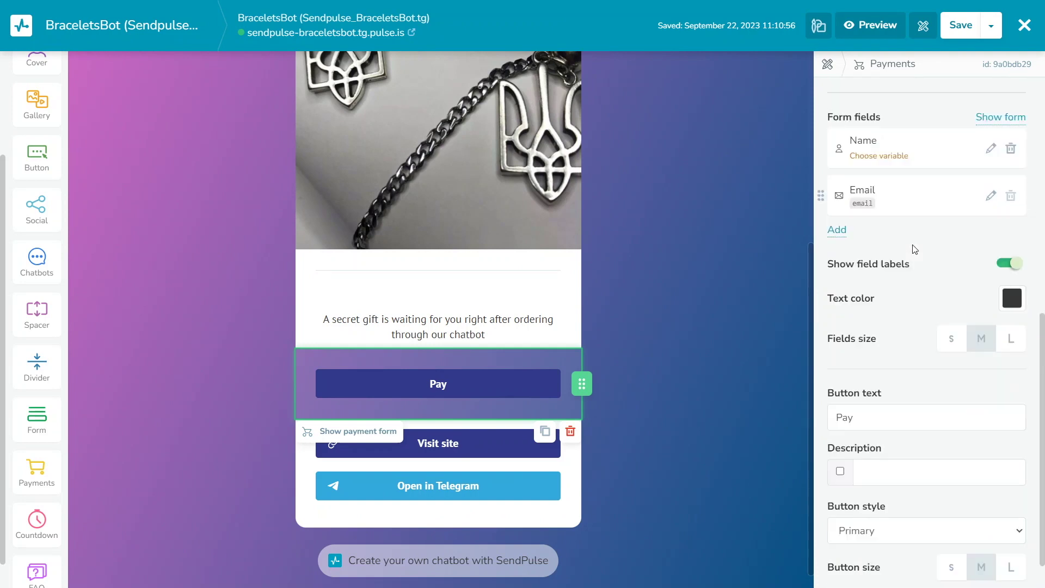
pyautogui.scroll(-2, 914, 275)
# Step: Change the payment button text to 'Order' with the outlined Secondary style
pyautogui.doubleClick(914, 375)
pyautogui.write('Order')
pyautogui.scroll(-3, 859, 495)
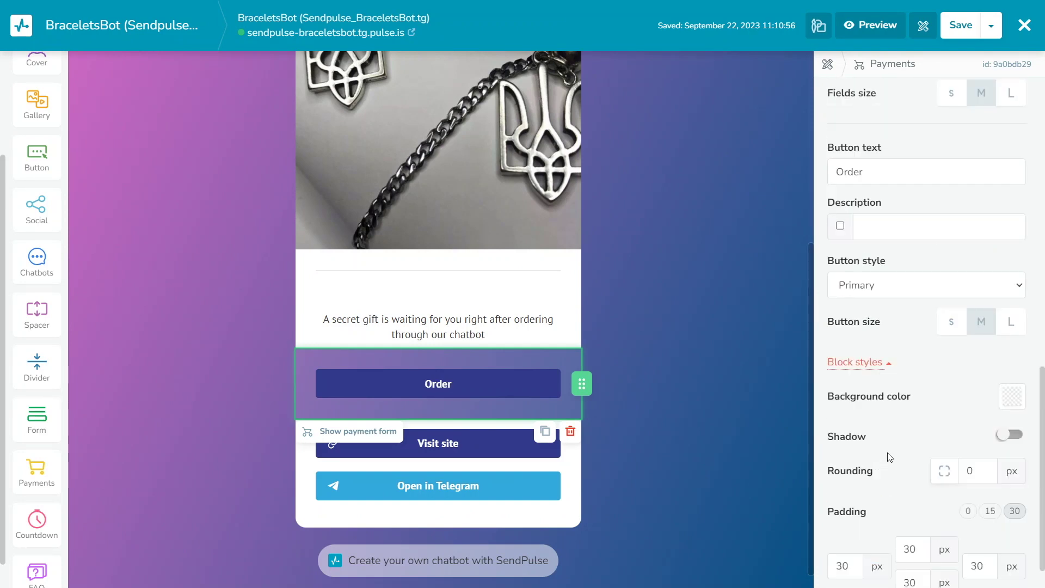
pyautogui.click(908, 285)
pyautogui.click(908, 320)
# Step: Give the payment block a white background and 30 px left and right padding
pyautogui.click(1012, 396)
pyautogui.click(1012, 482)
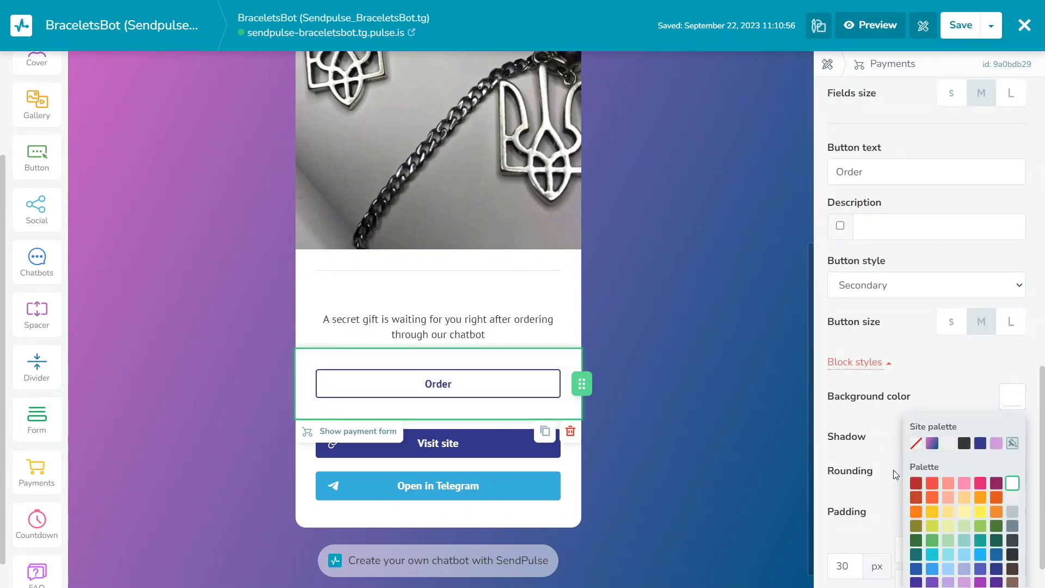
pyautogui.scroll(-1, 974, 466)
pyautogui.doubleClick(854, 527)
pyautogui.write('30')
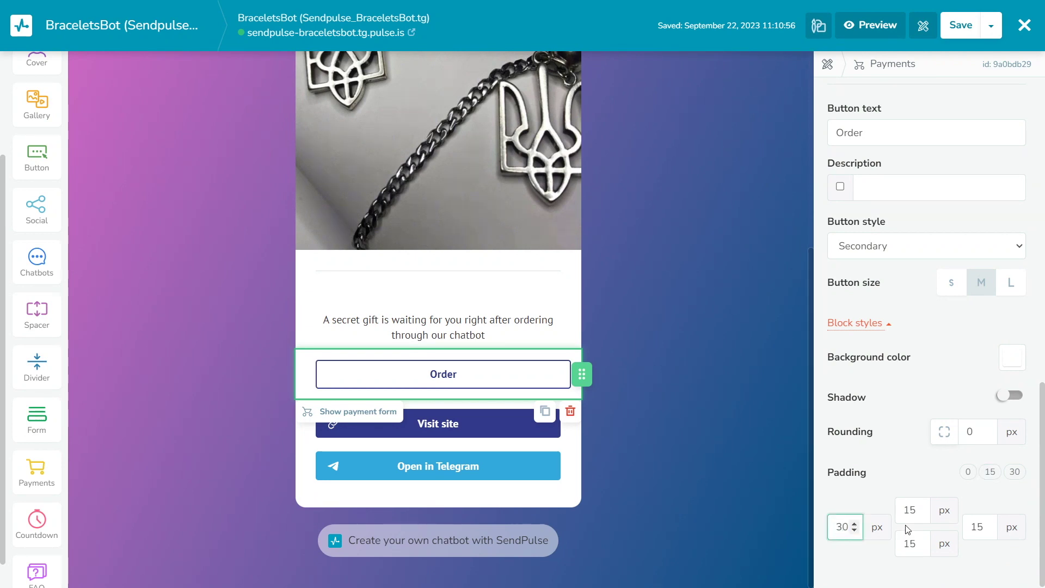
pyautogui.doubleClick(977, 527)
pyautogui.write('30')
pyautogui.click(923, 25)
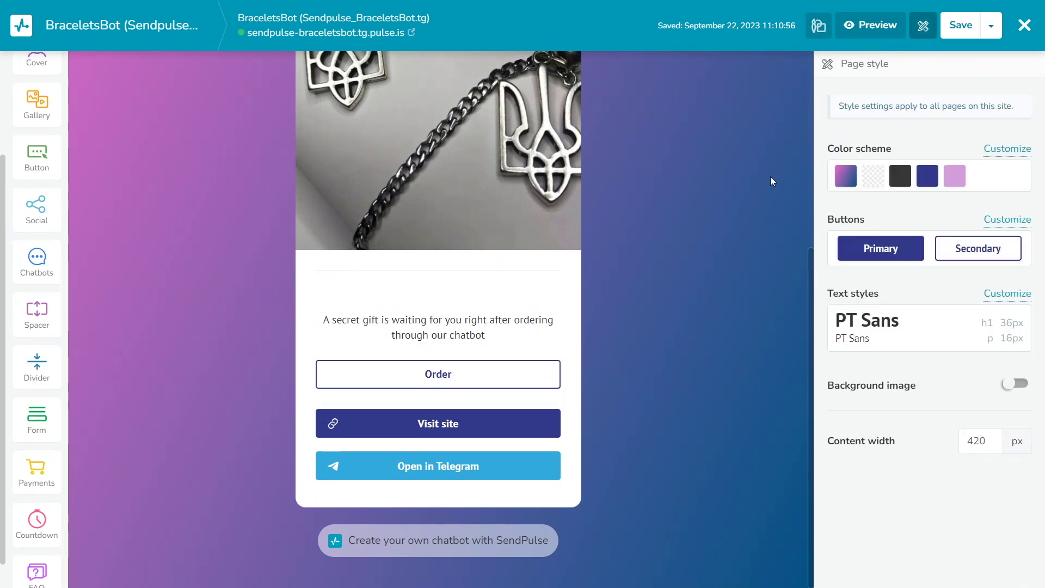
# Step: Add a countdown below the card showing days, hours and minutes in the third style
pyautogui.moveTo(38, 521); pyautogui.dragTo(438, 503)
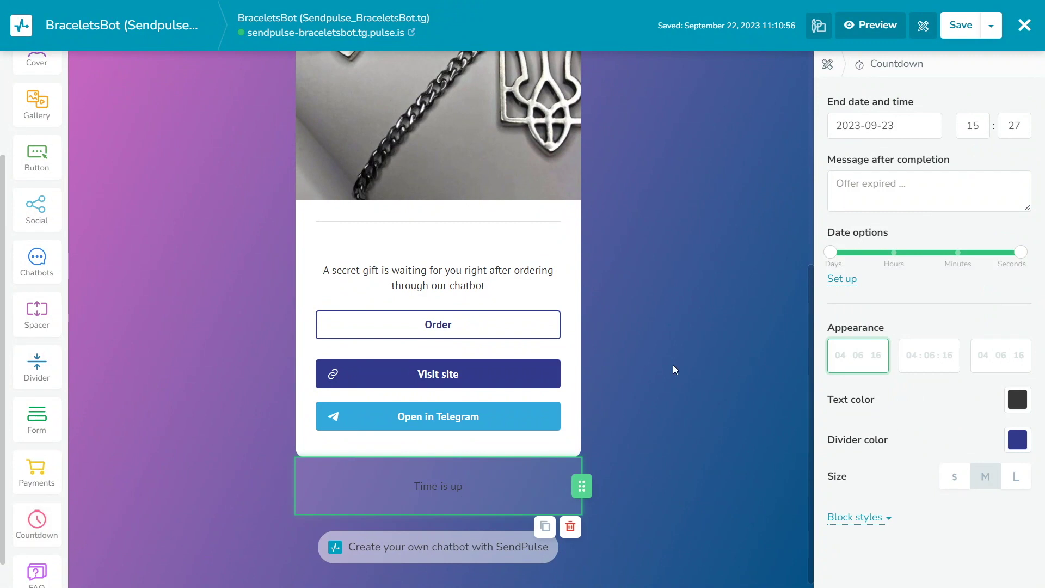
pyautogui.click(956, 268)
pyautogui.click(957, 252)
pyautogui.click(991, 362)
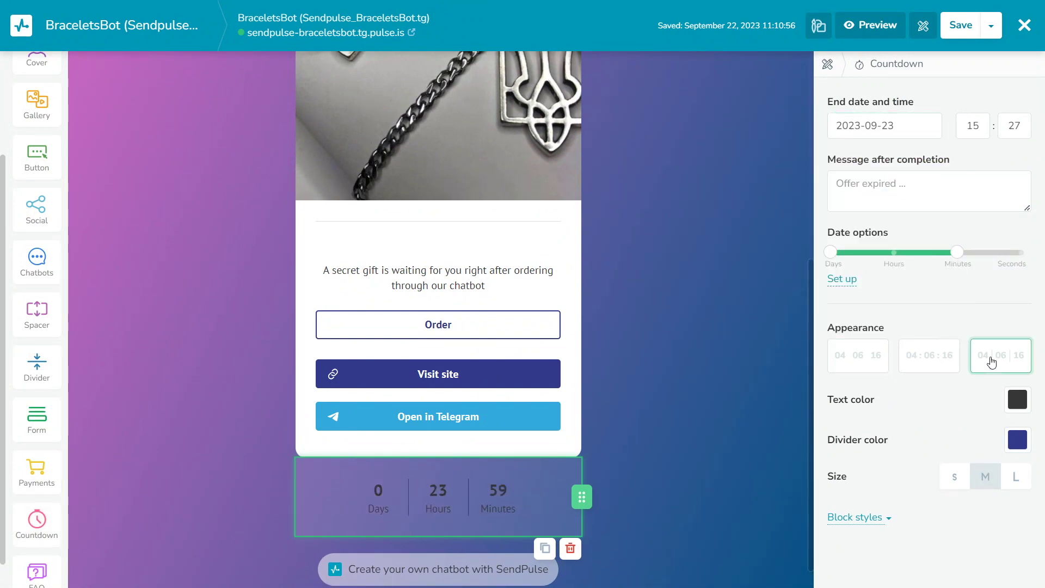
# Step: Insert a spacer with a transparent background above the countdown
pyautogui.moveTo(37, 313); pyautogui.dragTo(326, 462)
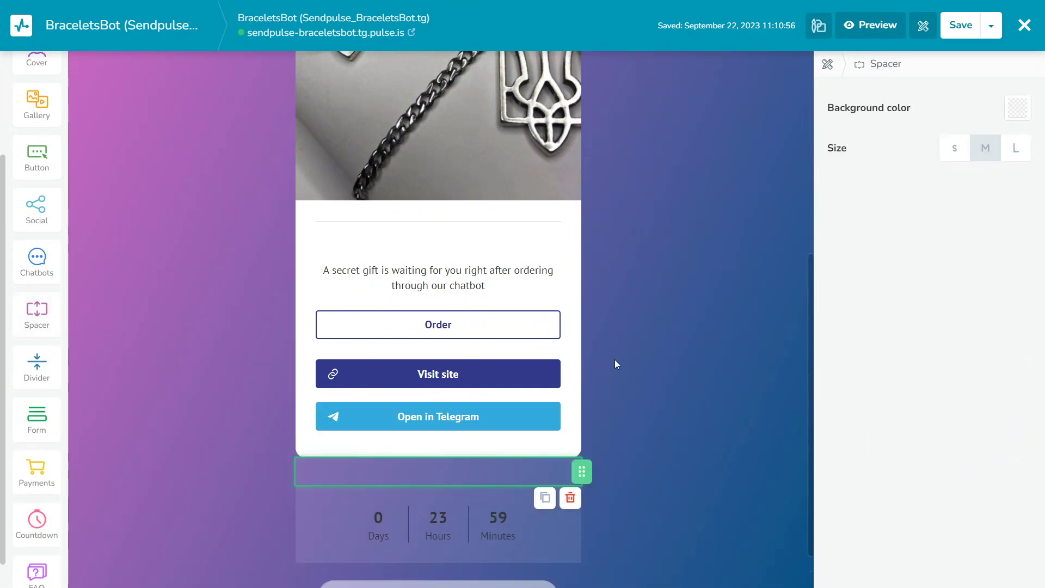
pyautogui.click(1008, 112)
pyautogui.click(921, 154)
# Step: Add a Text block above the countdown reading 'The start of the large-scale sale will begin:'
pyautogui.scroll(3, 37, 218)
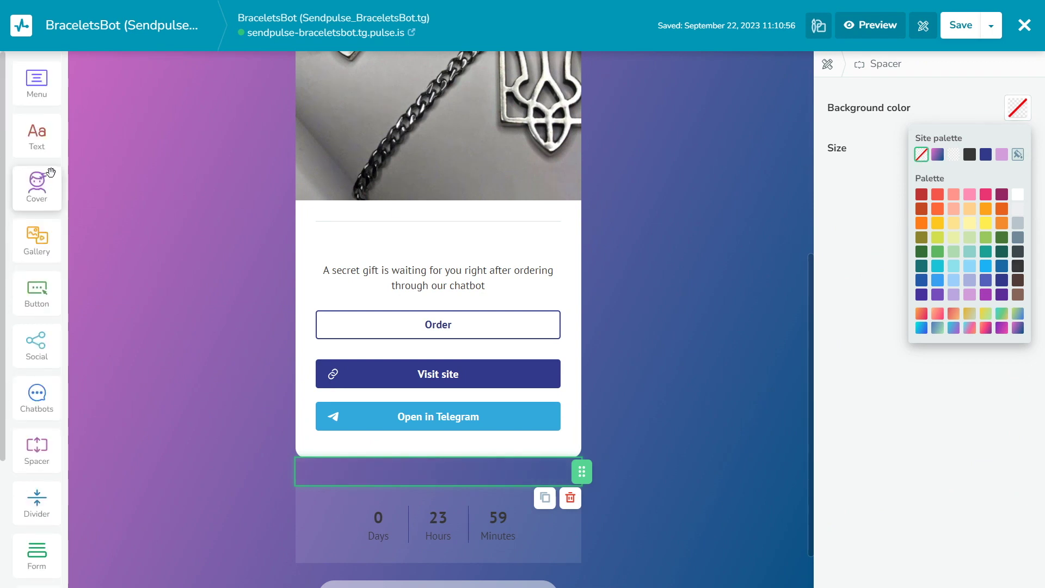
pyautogui.moveTo(37, 136)
pyautogui.mouseDown()
pyautogui.moveTo(390, 502)
pyautogui.moveTo(420, 518)
pyautogui.mouseUp()
pyautogui.scroll(-3, 419, 489)
pyautogui.hotkey('ctrl', 'a')
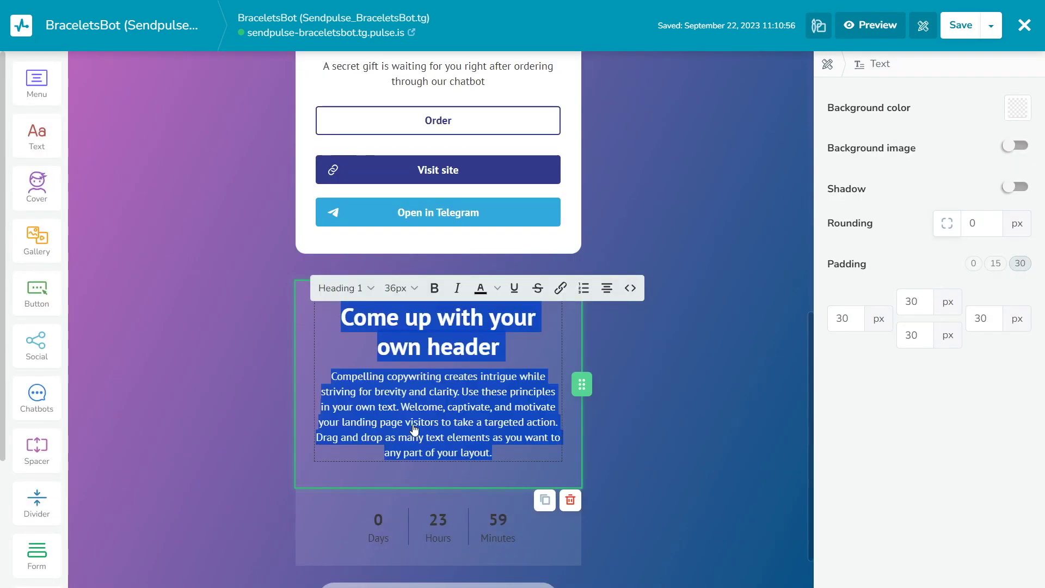
pyautogui.write('The start of the large-scale sale will begin:')
# Step: Set the sale heading to 18px font with block padding 15
pyautogui.hotkey('ctrl', 'a')
pyautogui.click(415, 328)
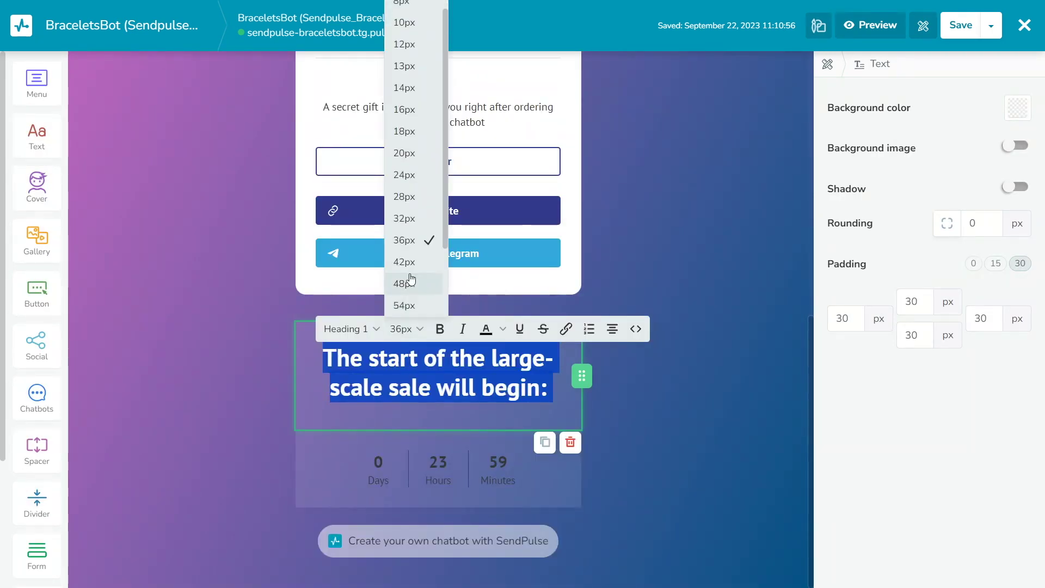
pyautogui.click(422, 143)
pyautogui.click(804, 332)
pyautogui.click(996, 264)
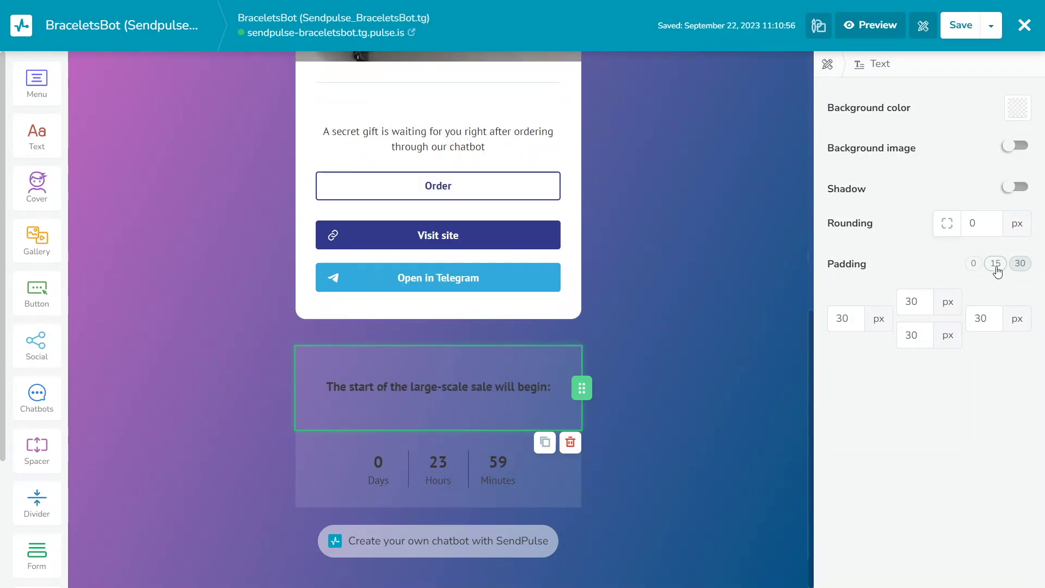
pyautogui.click(770, 157)
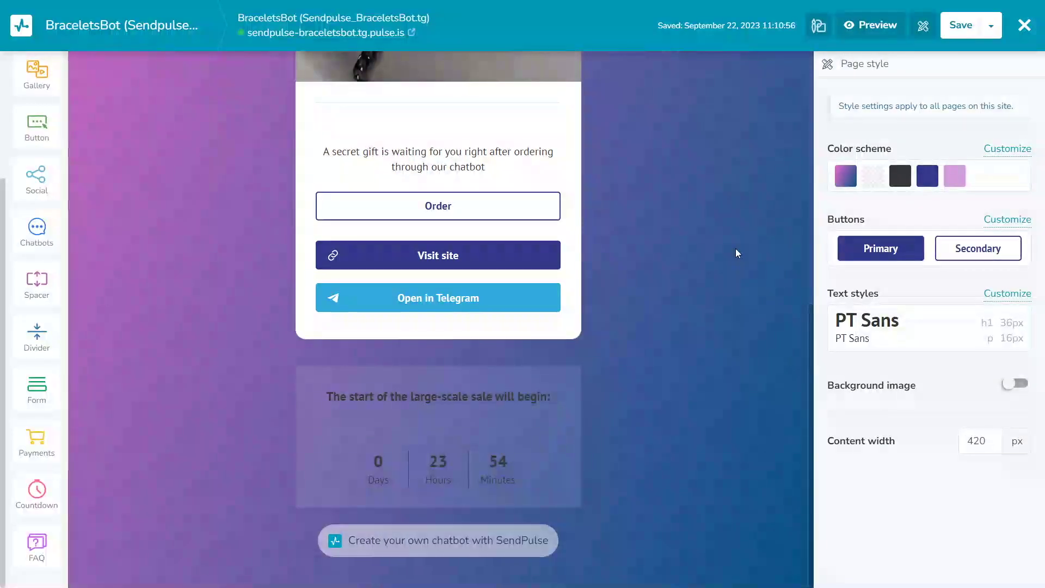
pyautogui.moveTo(37, 544); pyautogui.dragTo(446, 494)
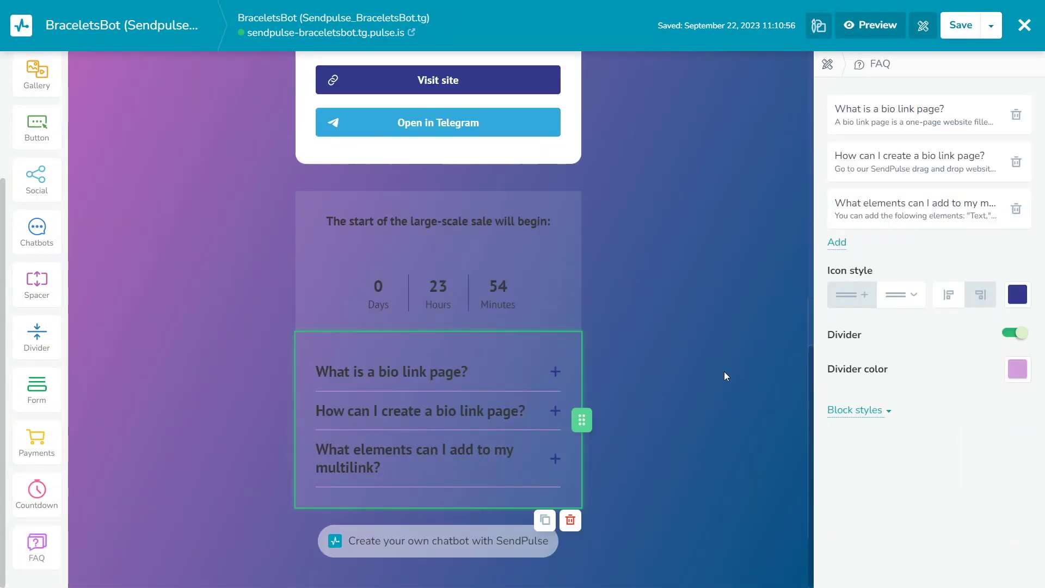
pyautogui.click(910, 295)
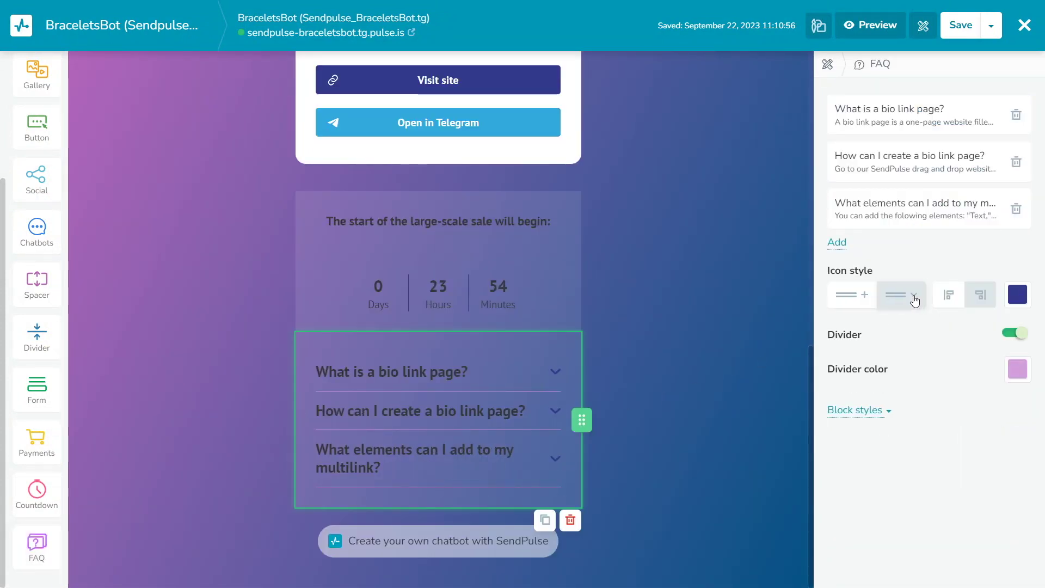
pyautogui.click(954, 301)
pyautogui.click(1016, 334)
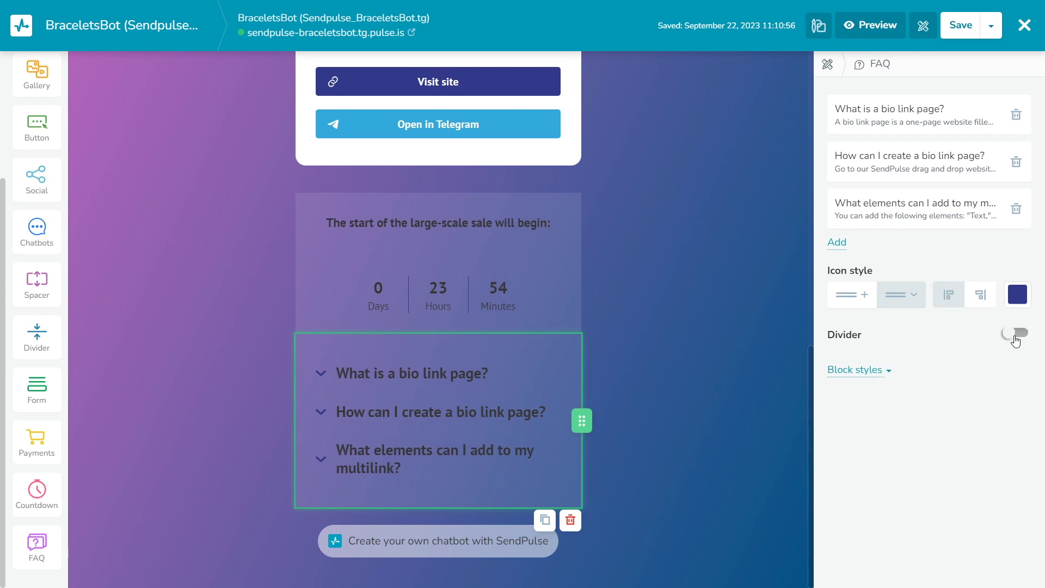
pyautogui.click(512, 383)
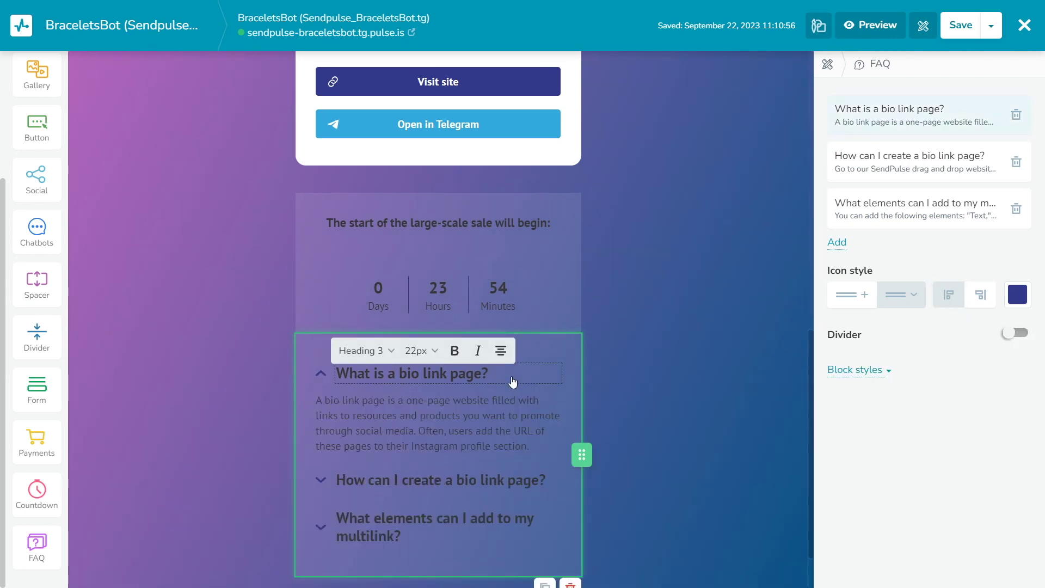
pyautogui.click(513, 383)
pyautogui.click(570, 519)
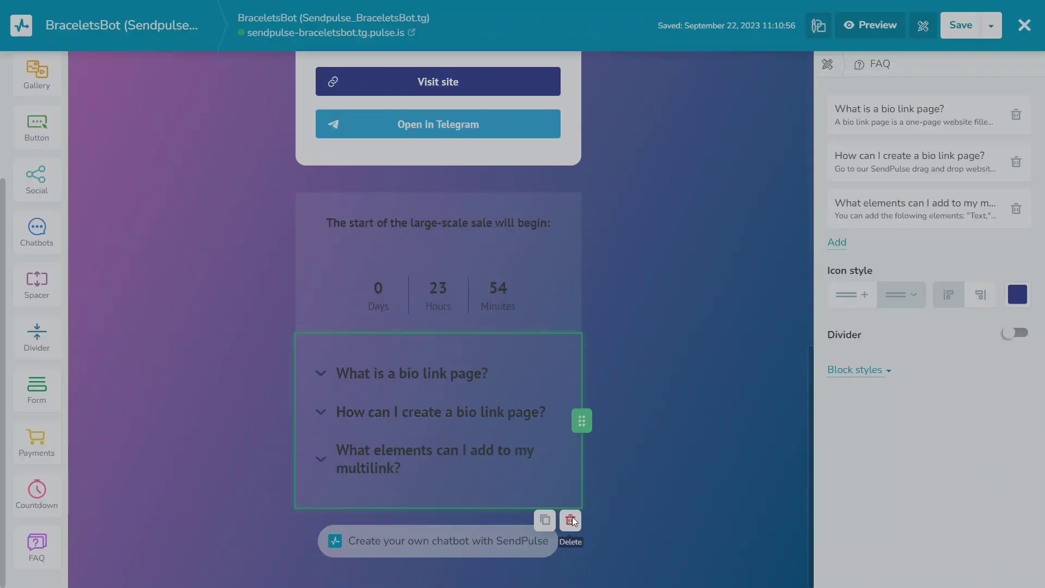
pyautogui.click(683, 190)
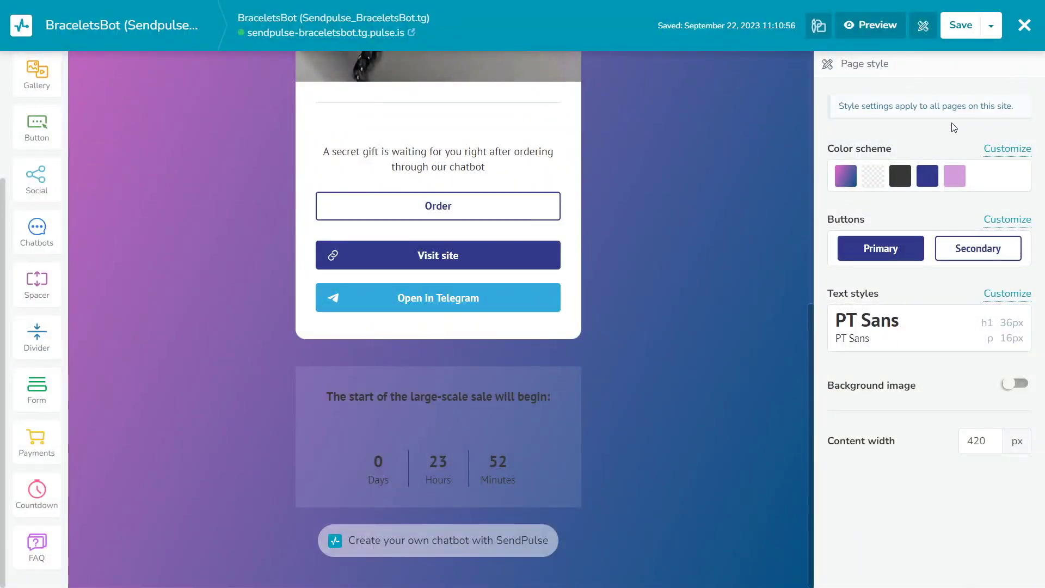
# Step: Apply the blue-to-purple page colour scheme
pyautogui.click(987, 180)
pyautogui.scroll(-1, 950, 227)
pyautogui.click(947, 295)
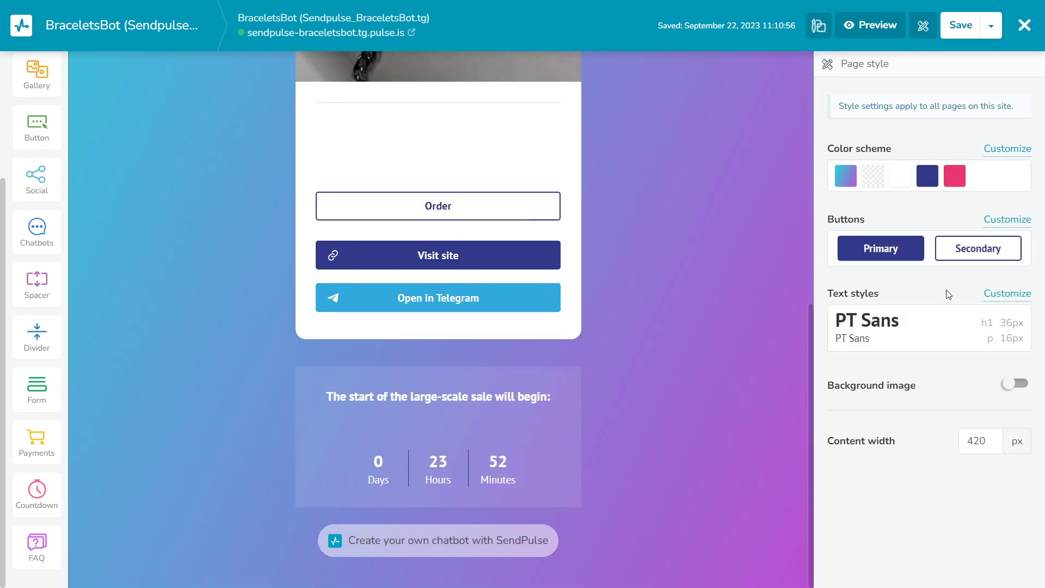
# Step: Customise the scheme with dark grey text and a purple-pink gradient primary colour
pyautogui.click(1003, 157)
pyautogui.click(1017, 236)
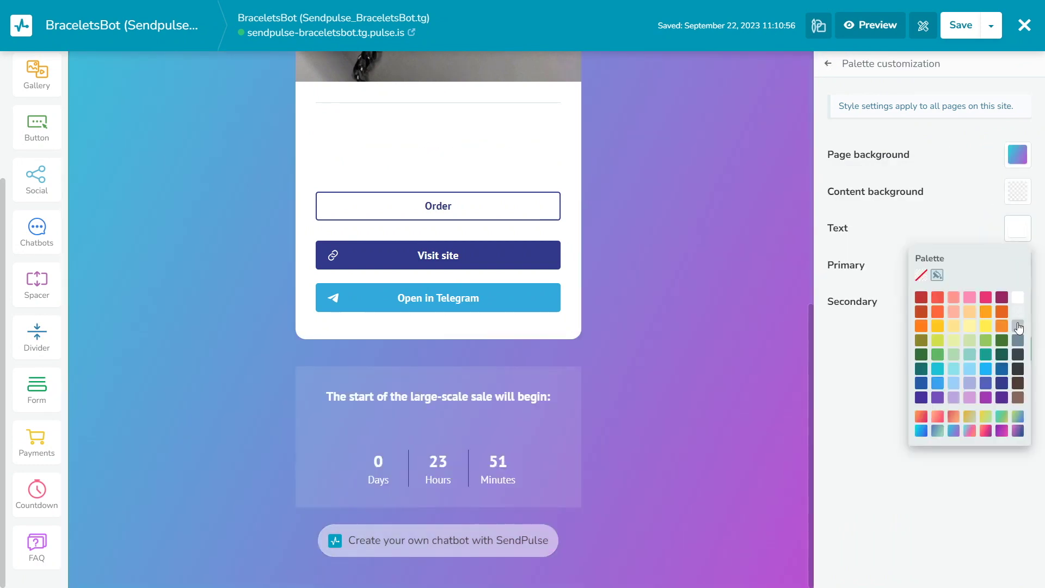
pyautogui.click(1017, 369)
pyautogui.click(1025, 269)
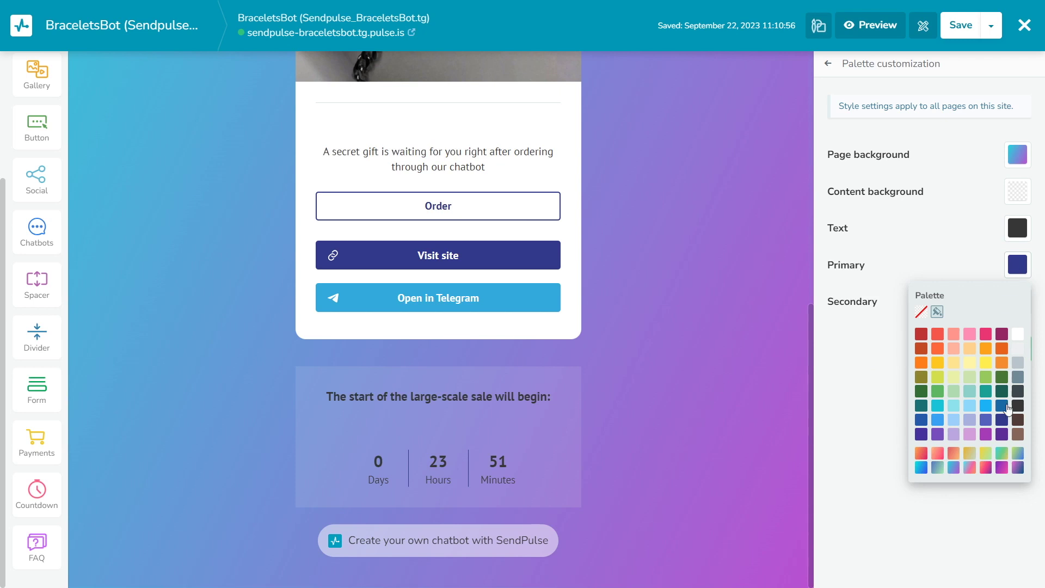
pyautogui.click(1002, 469)
pyautogui.click(1008, 349)
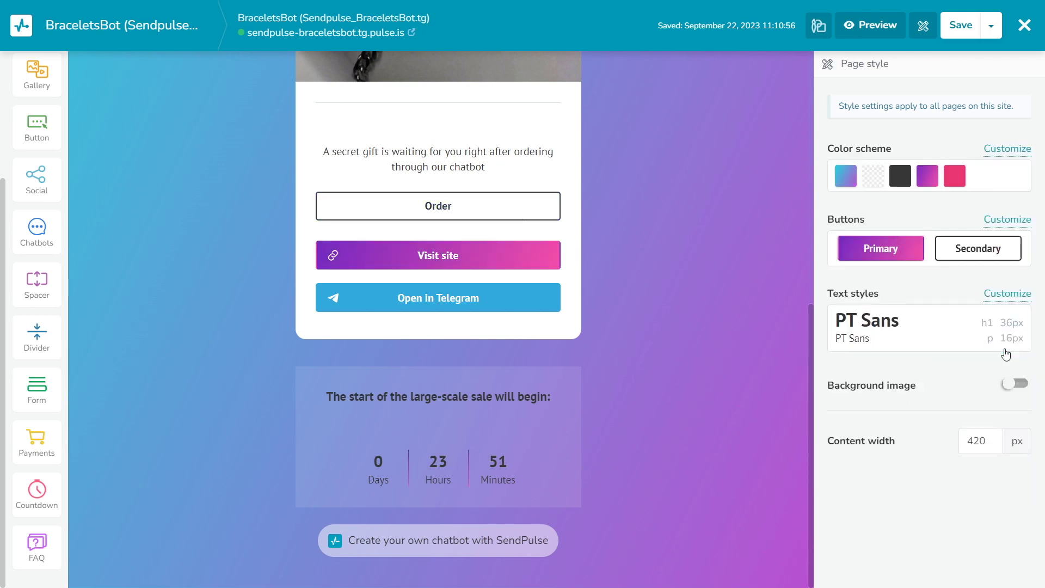
# Step: Give all buttons a rounded pill shape, keeping PT Sans and no background image
pyautogui.click(917, 252)
pyautogui.click(918, 315)
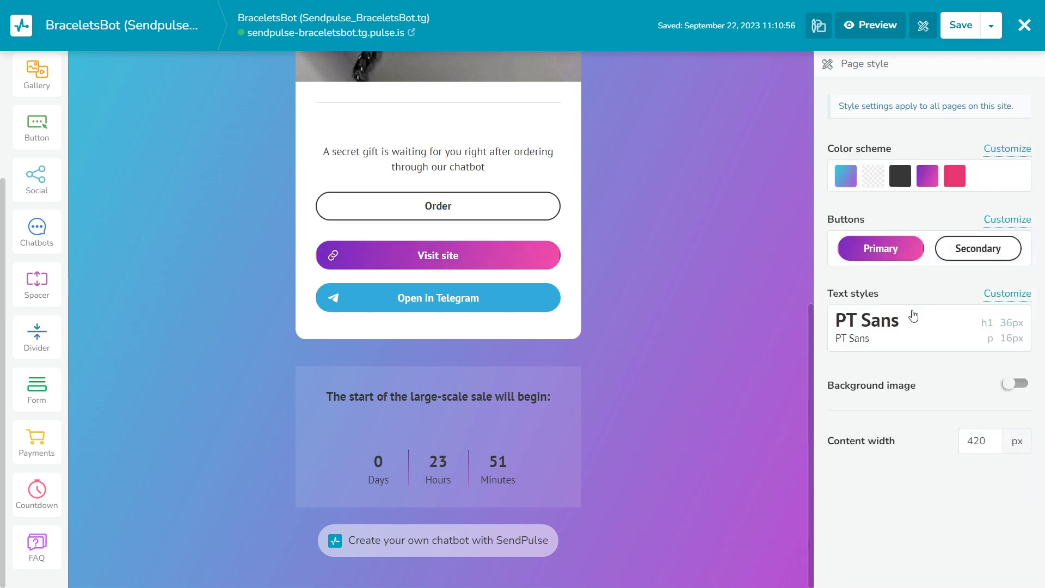
pyautogui.click(883, 323)
pyautogui.click(899, 339)
pyautogui.click(1014, 384)
# Step: Switch the Open in Telegram button to the primary gradient style
pyautogui.click(529, 302)
pyautogui.click(881, 171)
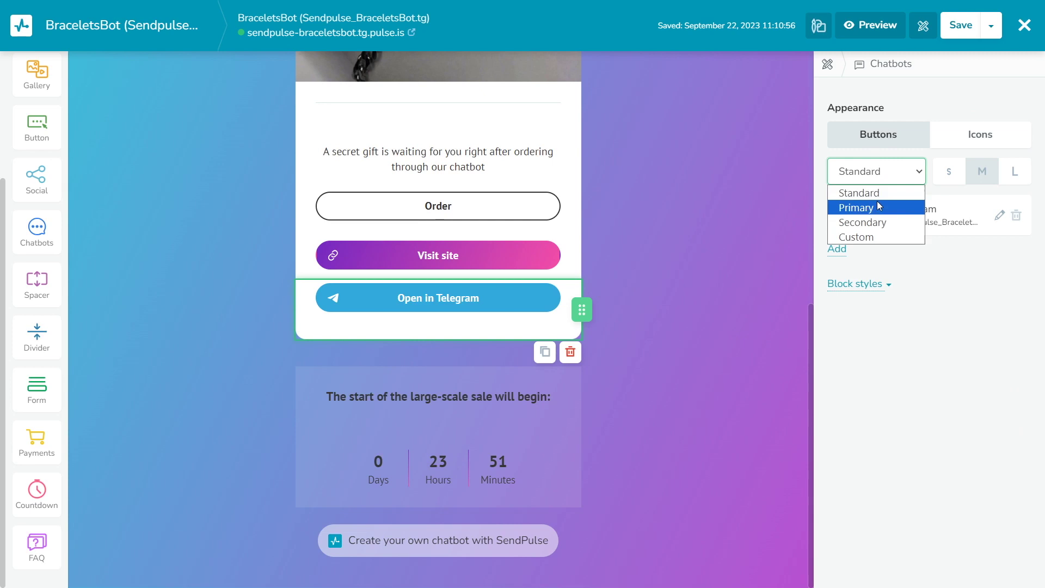
pyautogui.click(877, 205)
# Step: Delete the secret-gift text block
pyautogui.click(534, 164)
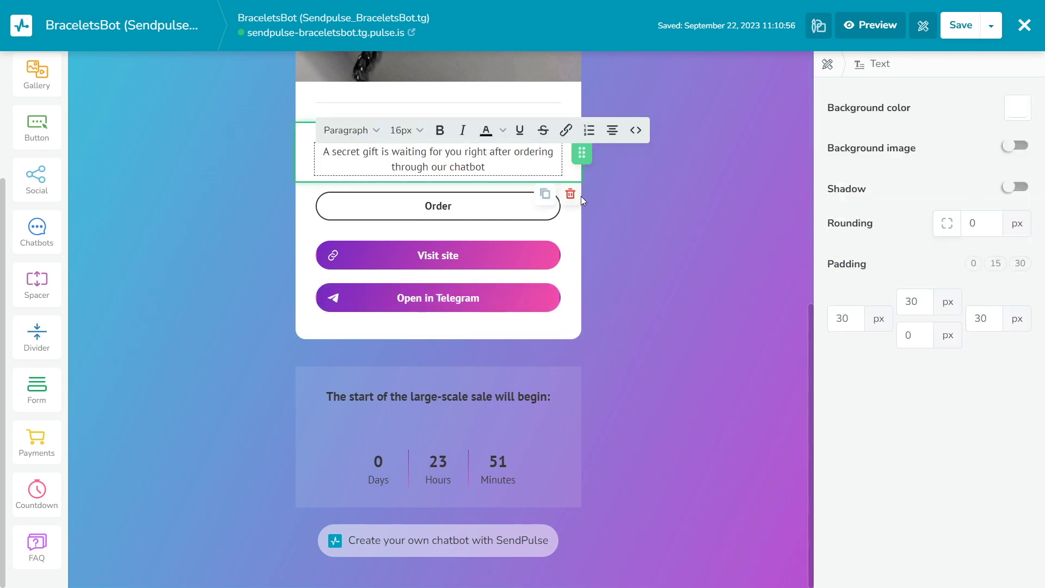
pyautogui.click(569, 192)
pyautogui.click(680, 191)
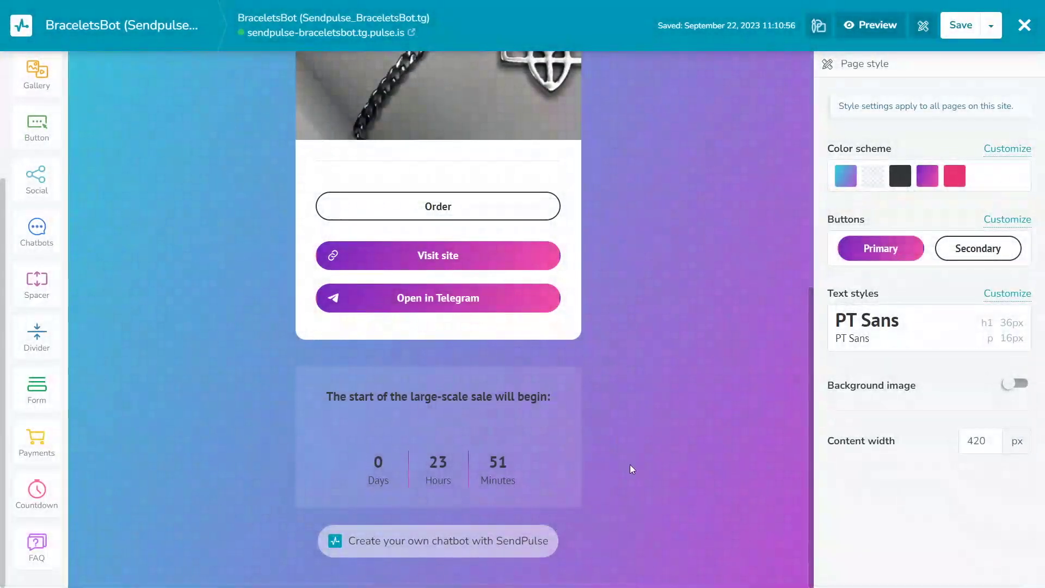
# Step: Save and exit the bio-link page, then bring up Copy link and QR code options for its URL
pyautogui.scroll(3, 545, 508)
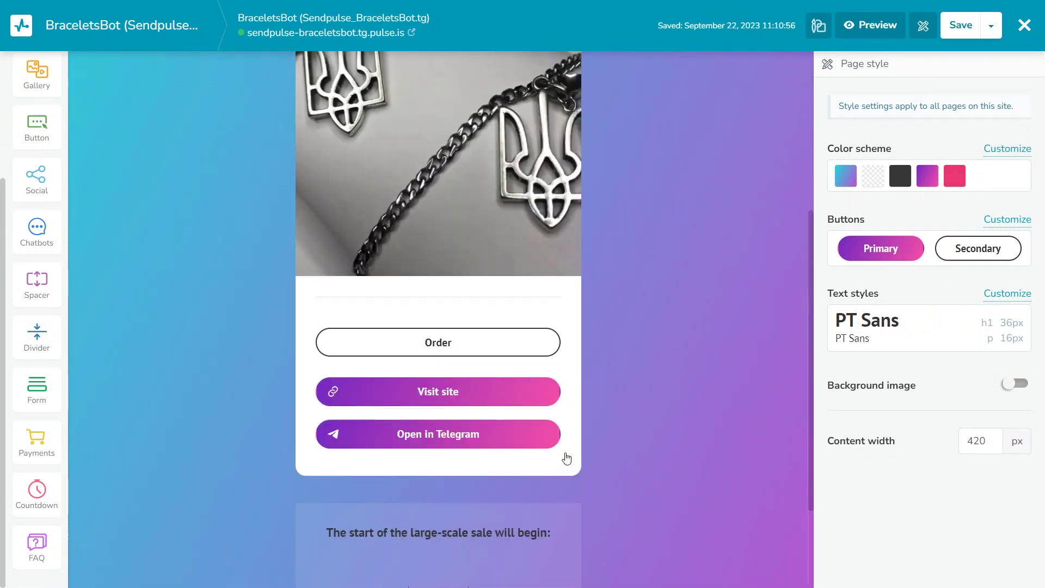
pyautogui.scroll(5, 567, 455)
pyautogui.click(990, 26)
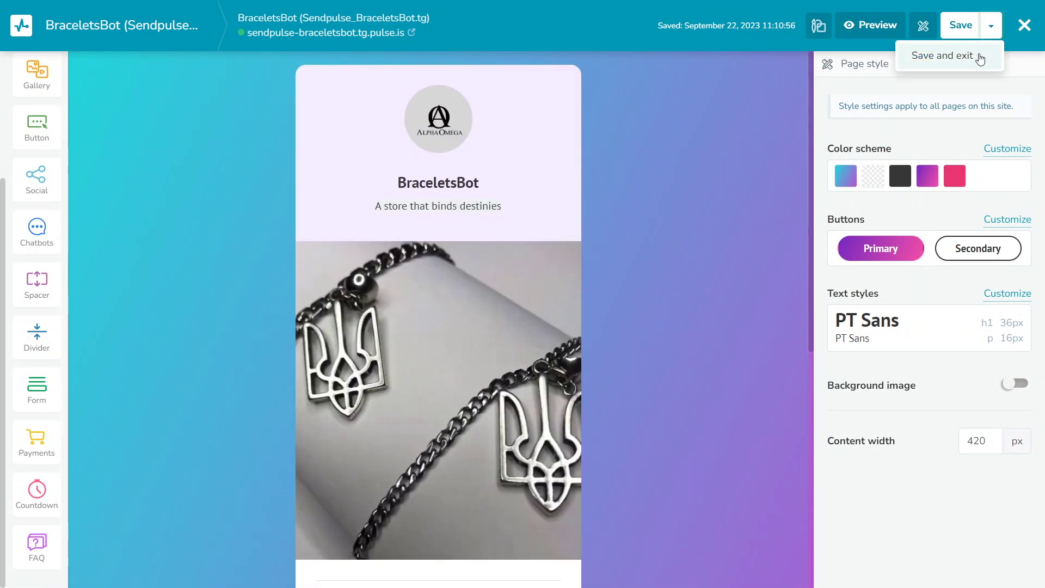
pyautogui.click(977, 55)
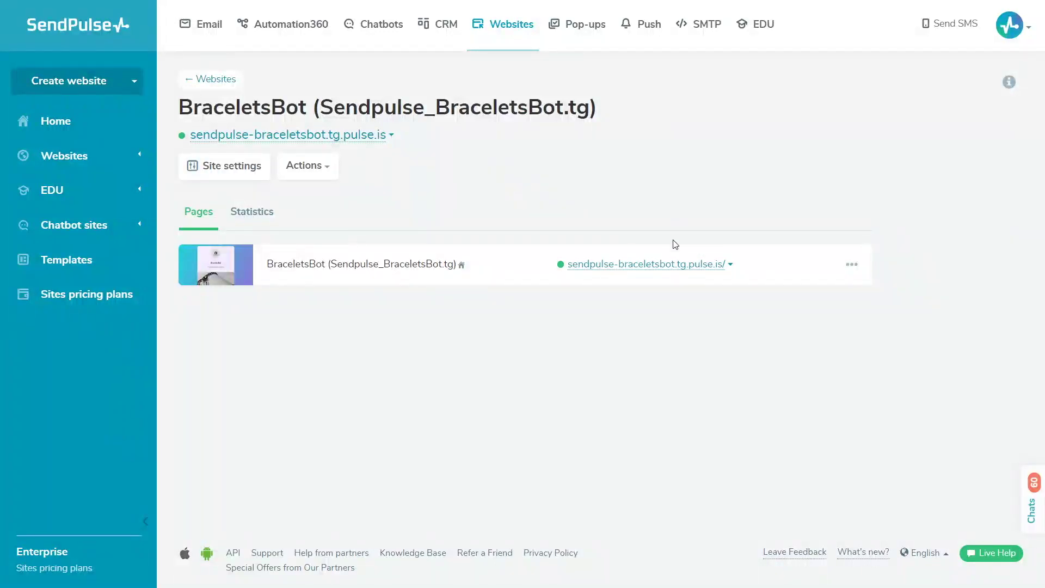
pyautogui.click(729, 266)
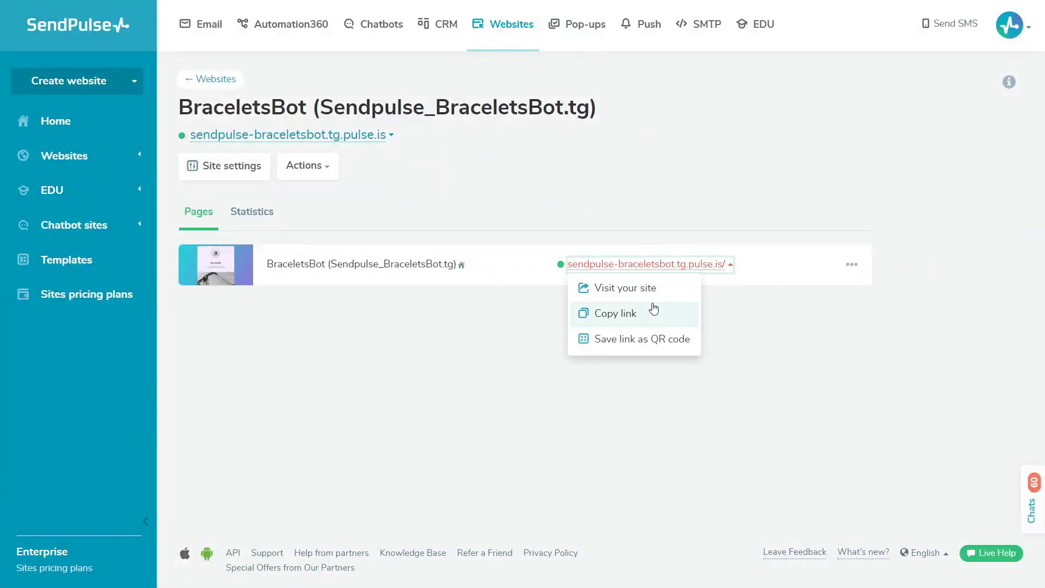